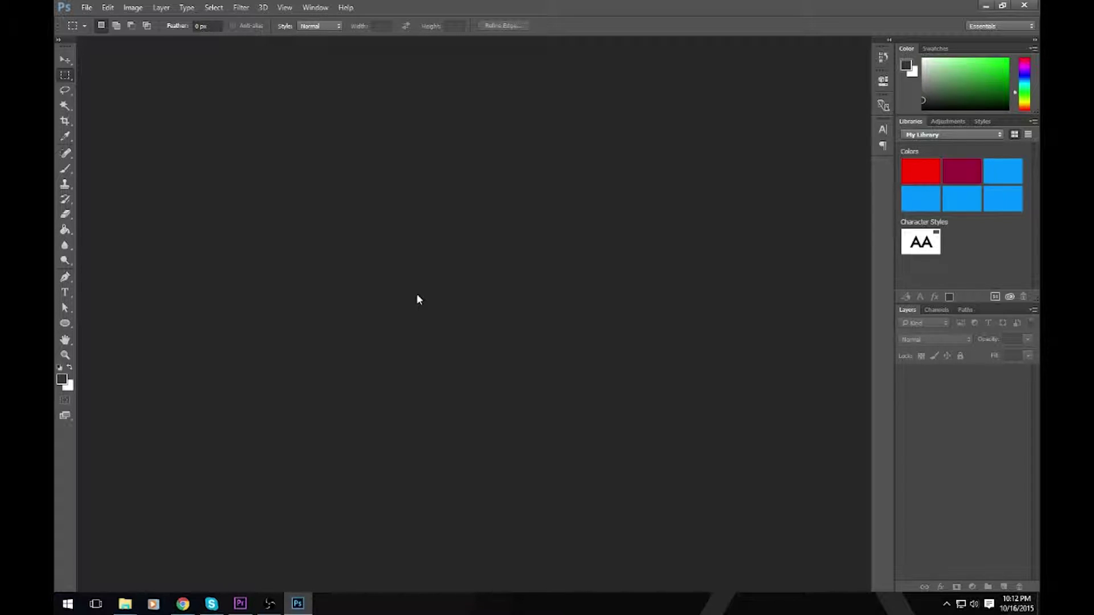
Step: Create a new document named Circle at 1000 x 1000 pixels, 300 pixels/inch, RGB Color, with a transparent background
left_click(87, 8)
left_click(97, 18)
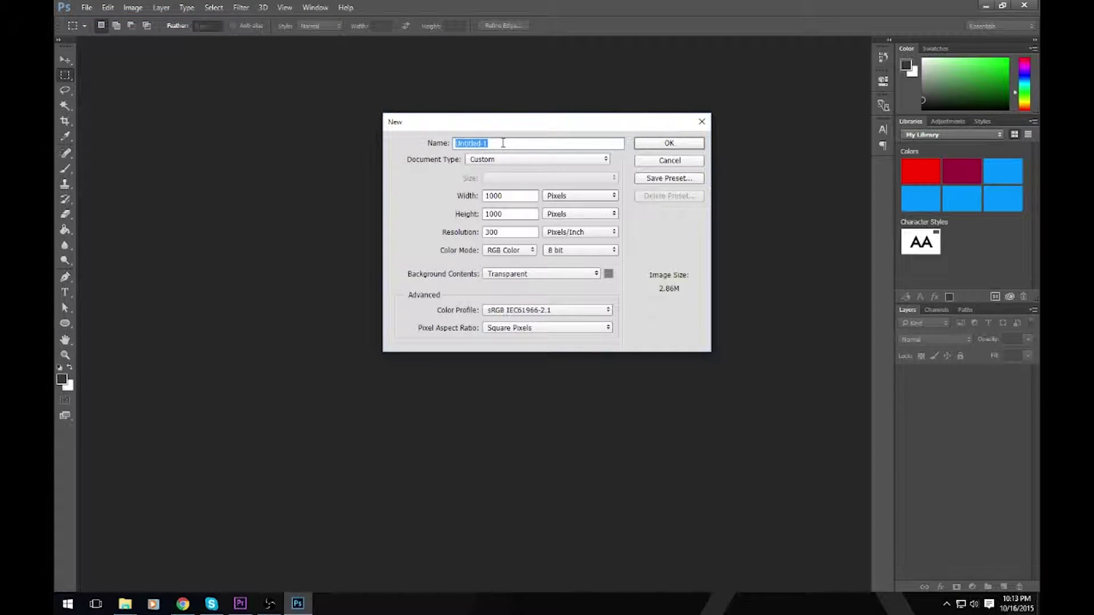
type("C")
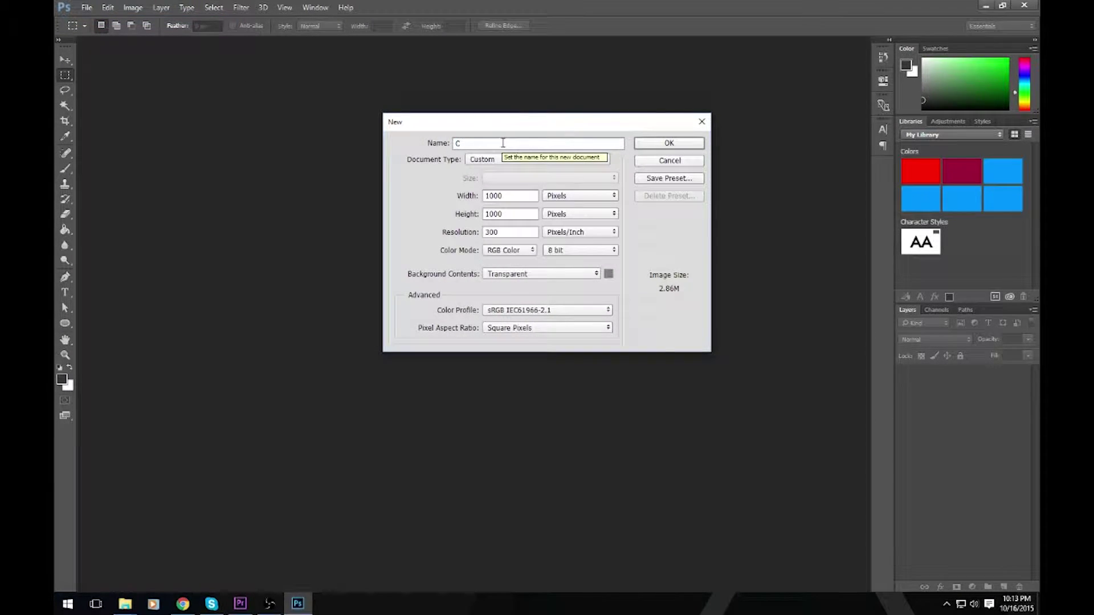
type("ircle")
key("Tab")
key("Tab")
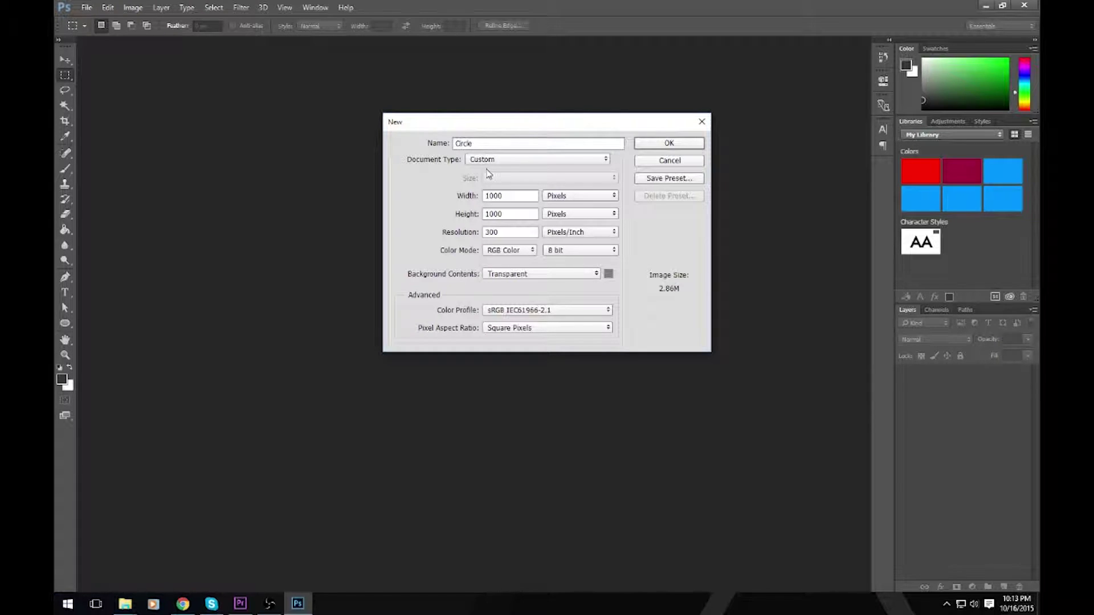
key("Tab")
key("Tab")
left_click(531, 274)
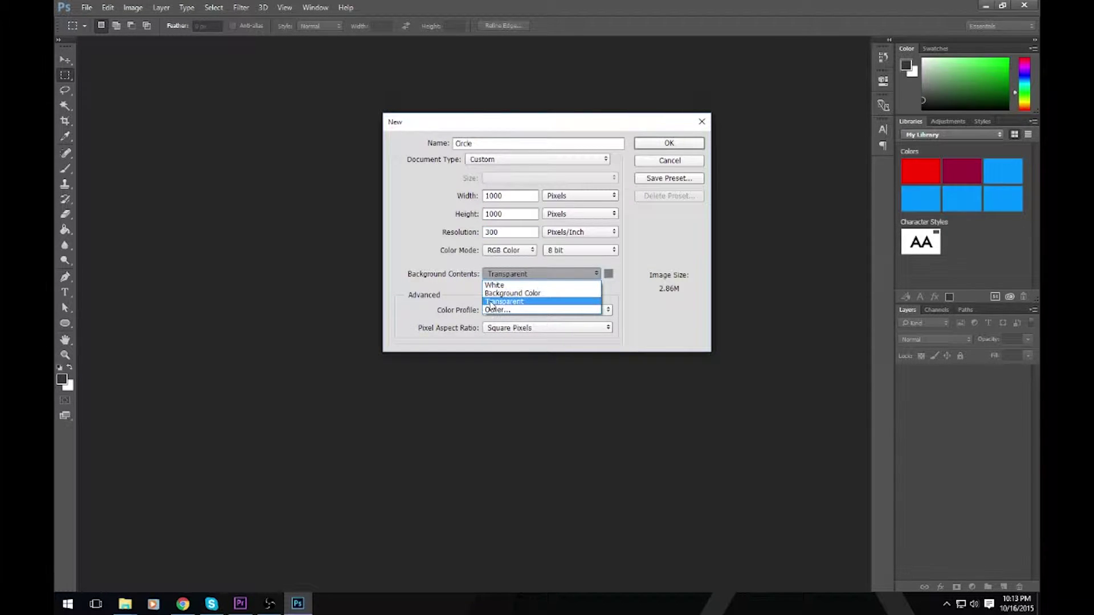
left_click(470, 296)
left_click(648, 146)
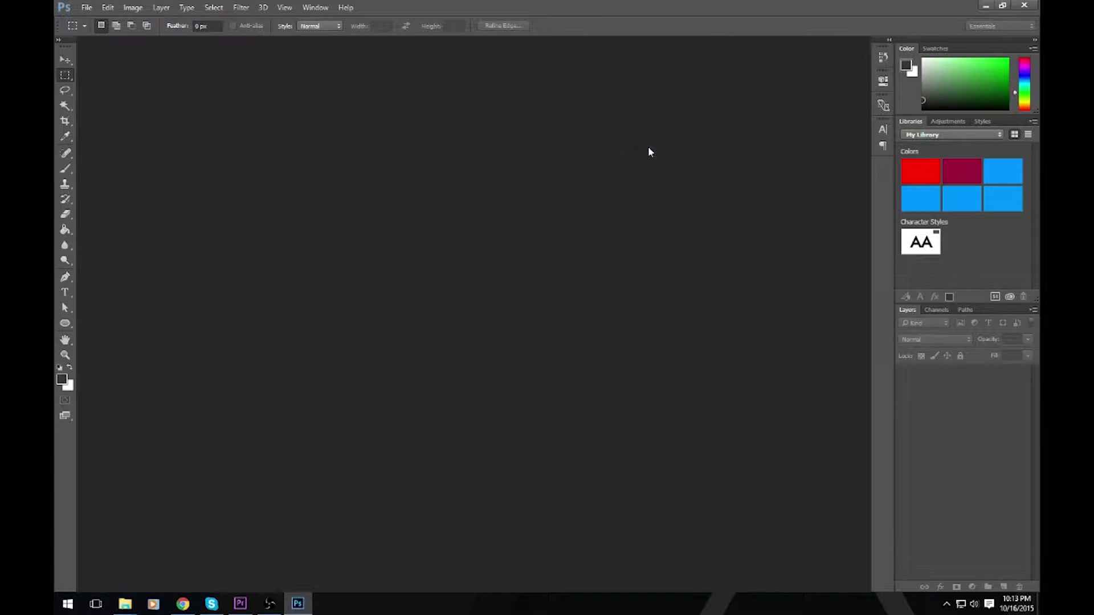
Step: Draw a circle about 994 px in diameter with the Ellipse tool, filling nearly the whole canvas
key("u")
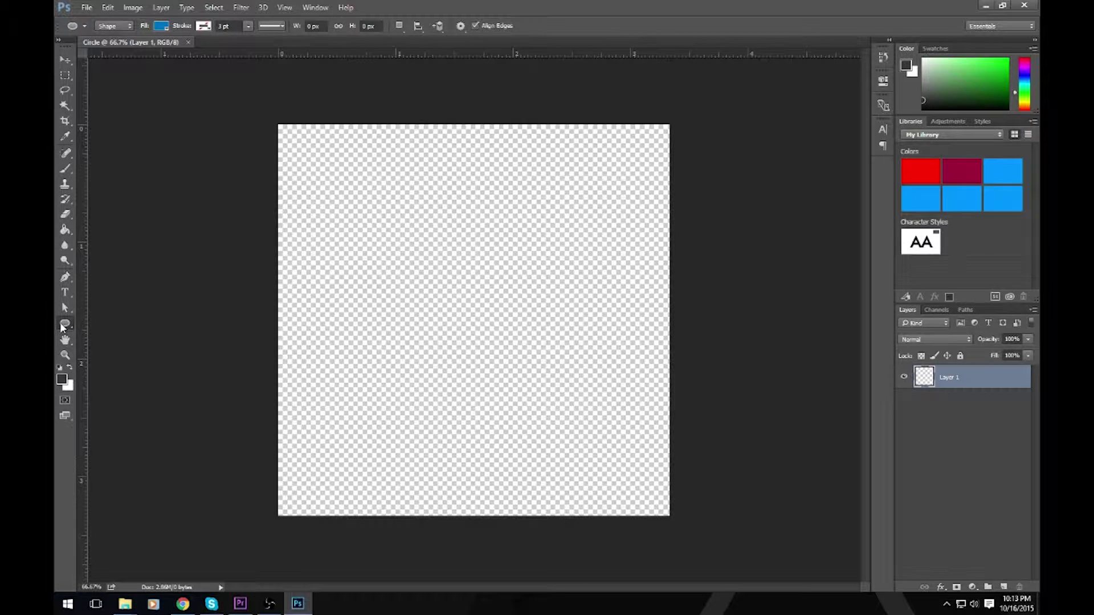
right_click(65, 324)
left_click(94, 344)
left_click_drag(278, 122, 689, 513)
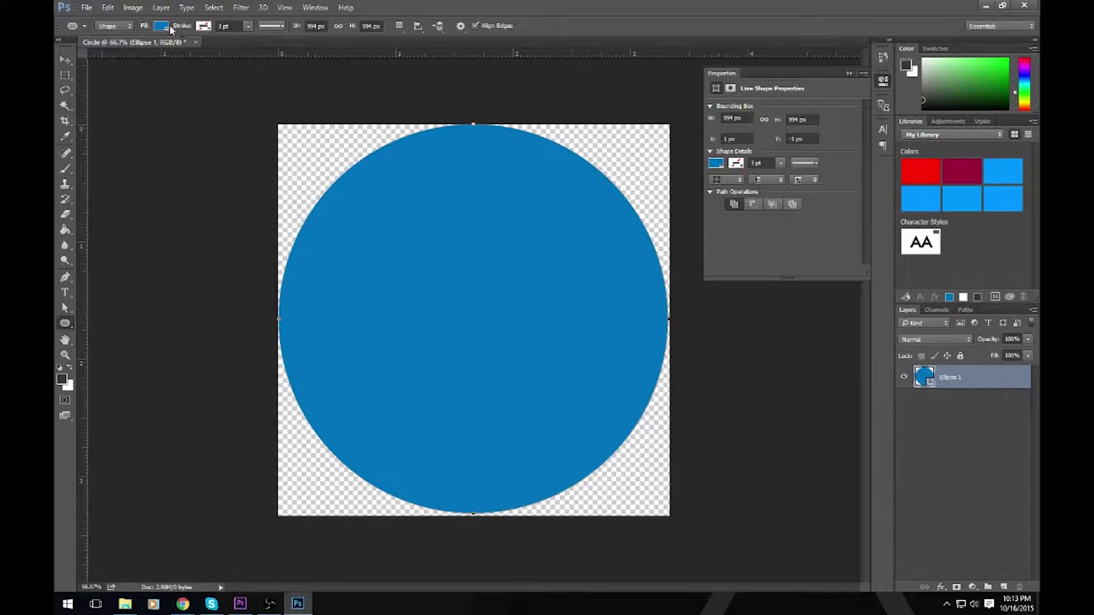
Step: Try several green fills on the circle and settle on the medium green swatch
left_click(170, 29)
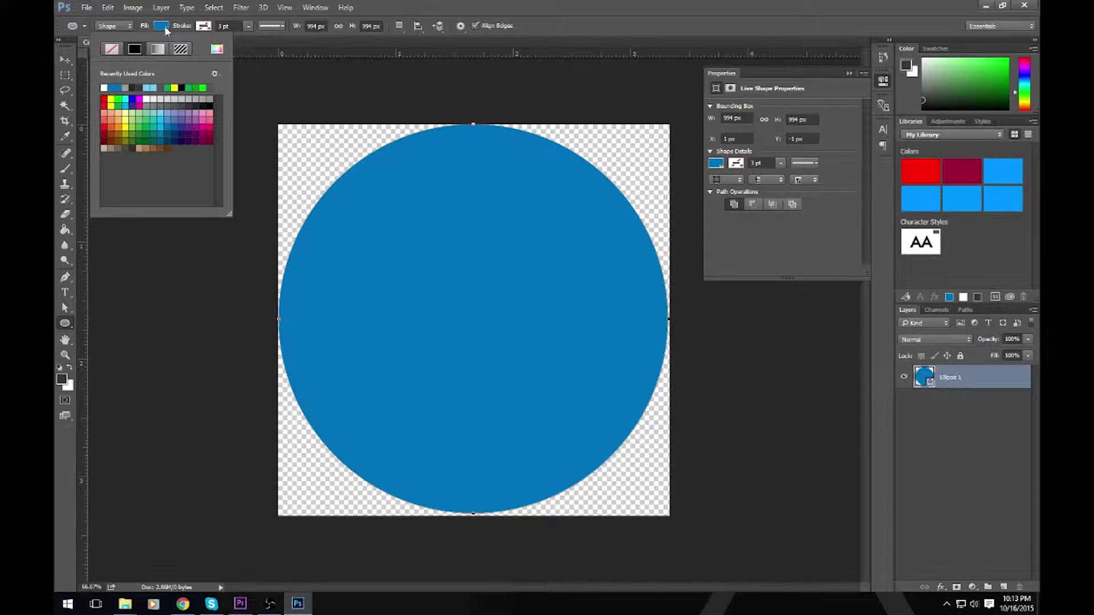
left_click(201, 87)
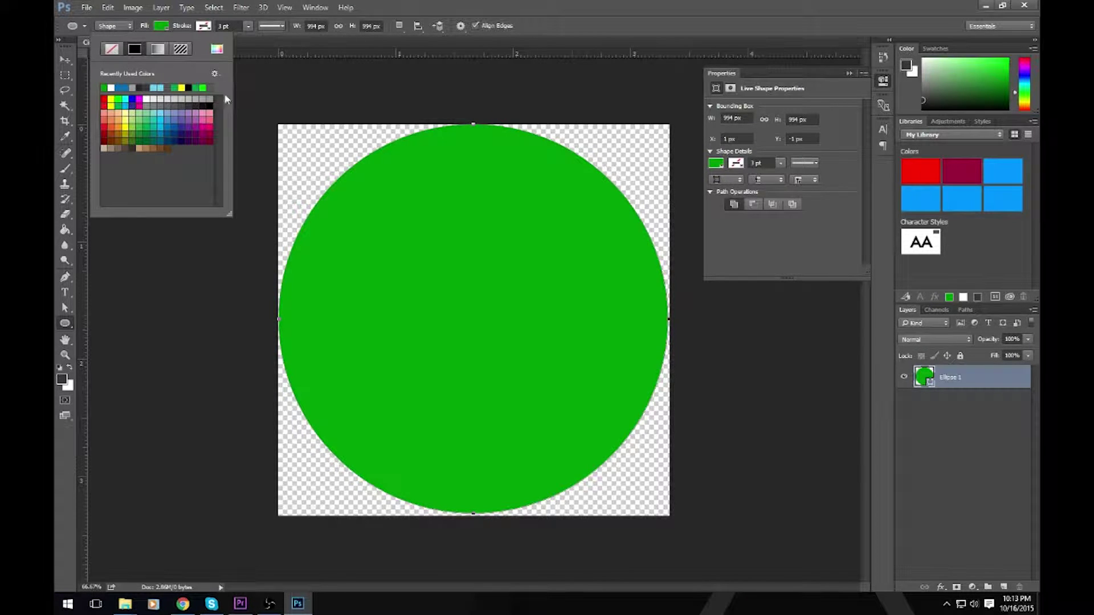
left_click(204, 87)
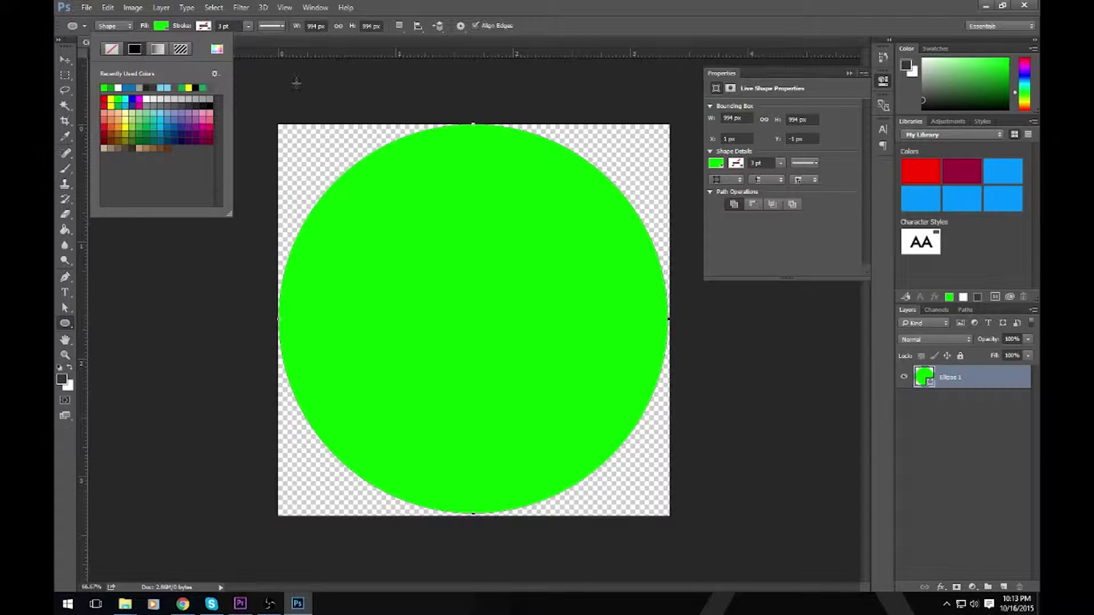
left_click(118, 104)
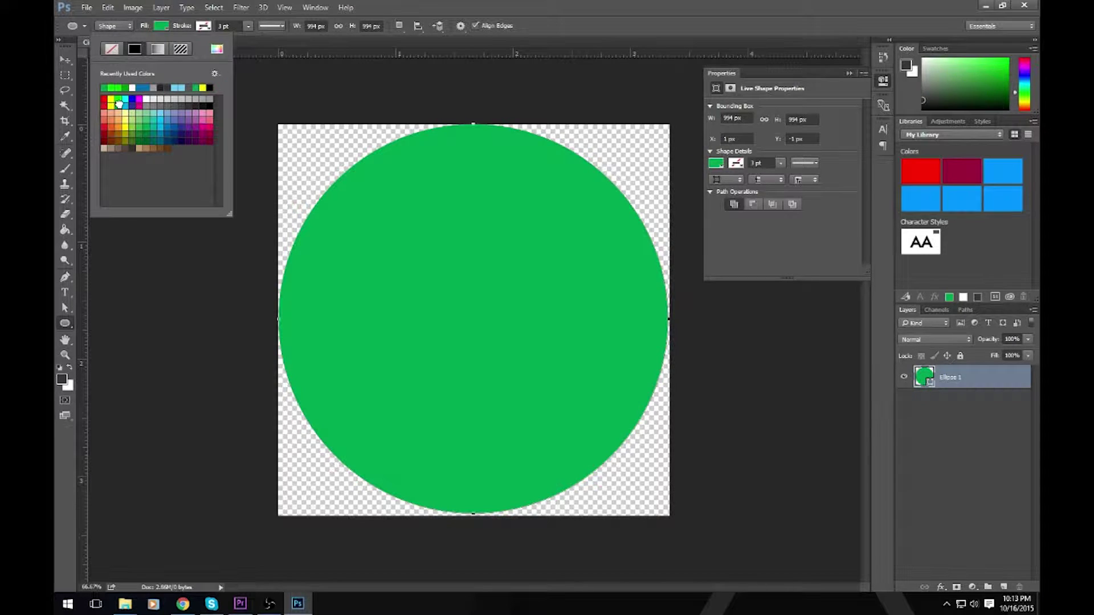
left_click(308, 50)
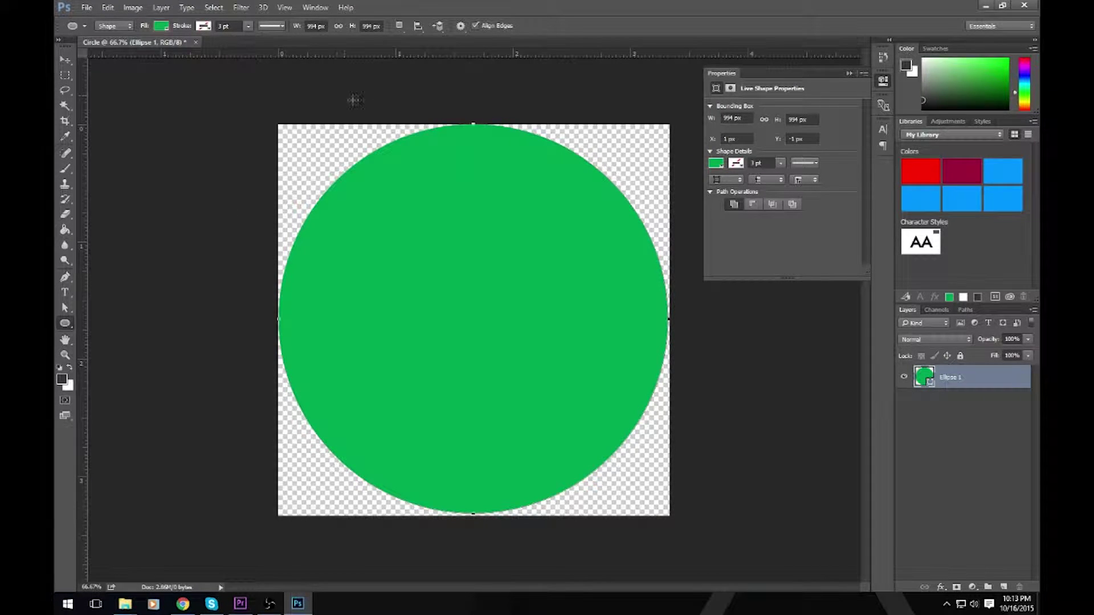
Step: Start saving the circle to the Desktop as Circle.png in PNG format and cancel the save
key("ctrl+s")
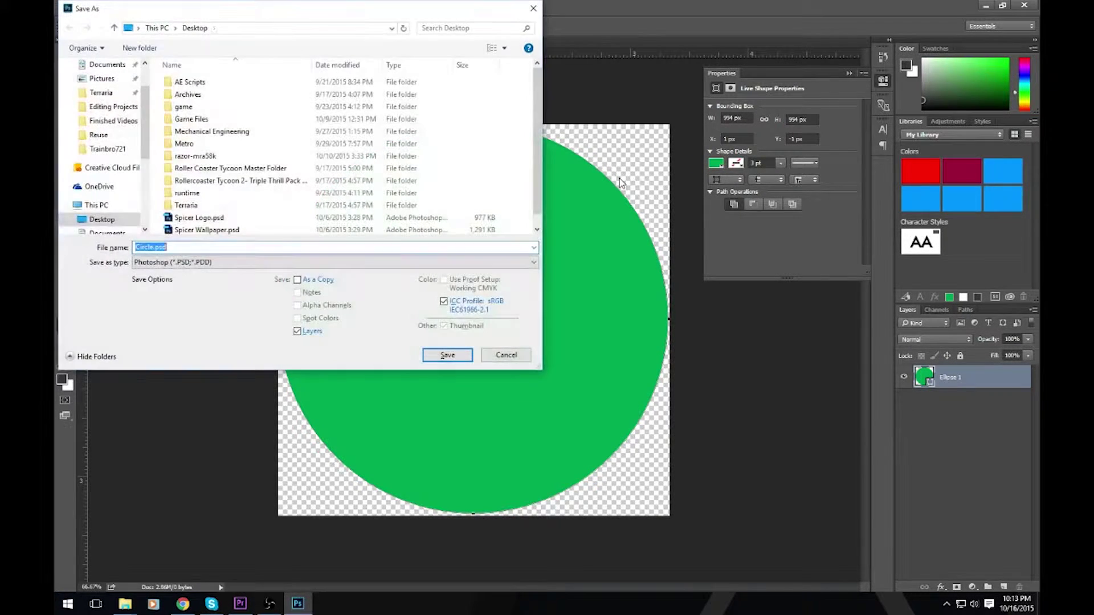
left_click(395, 263)
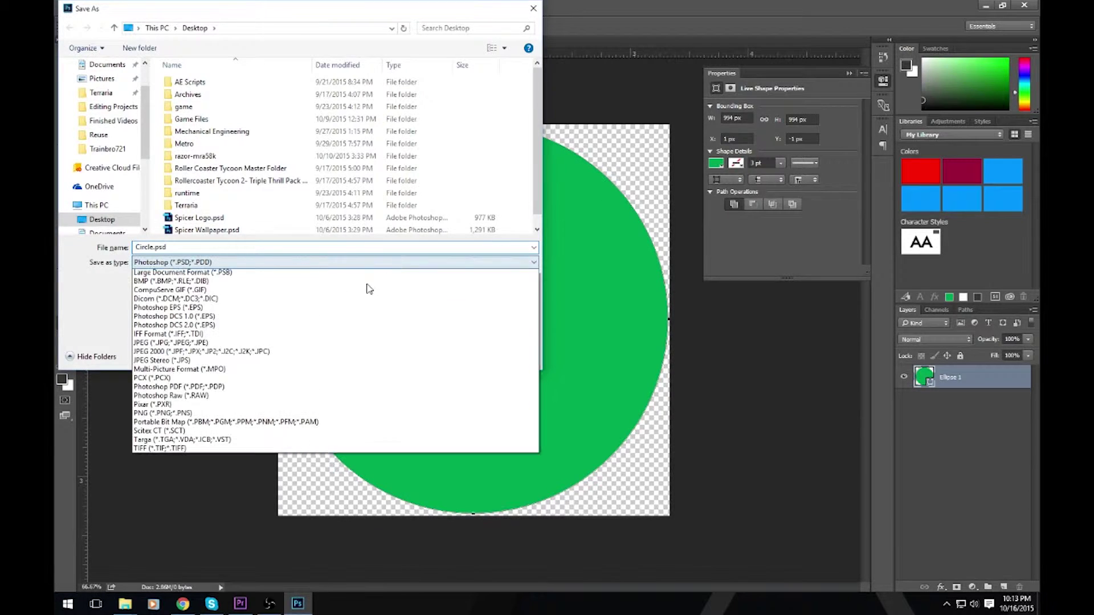
left_click(170, 423)
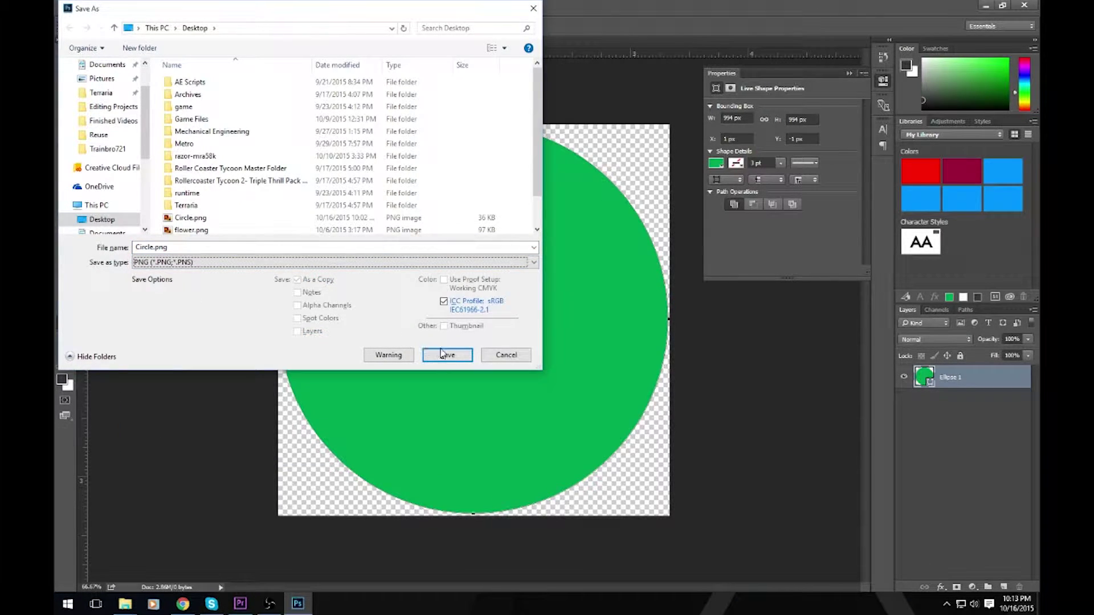
left_click(509, 355)
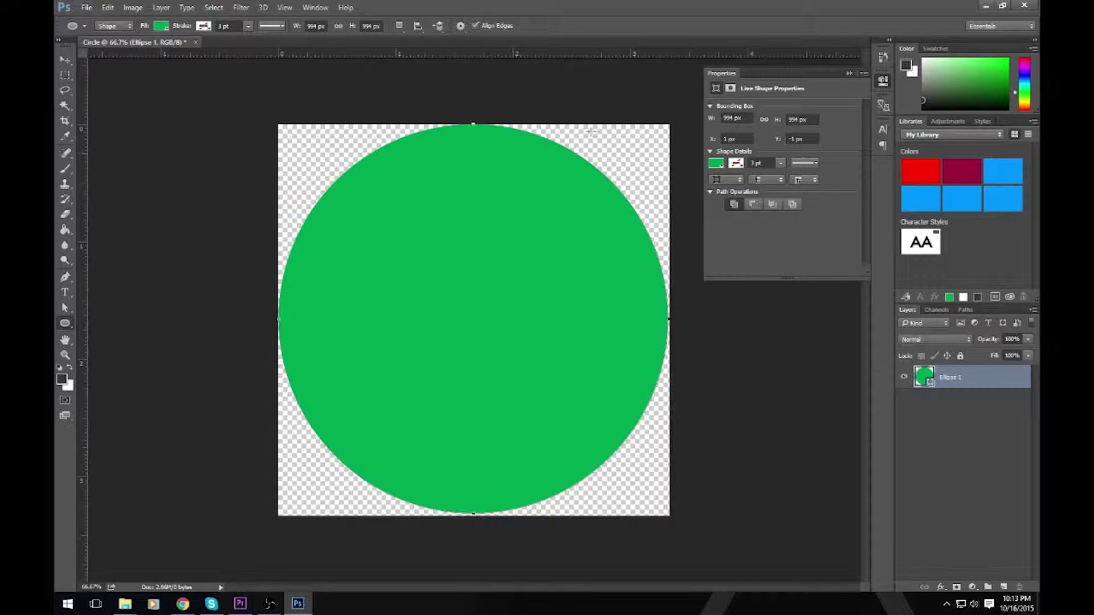
Step: Close the circle document without saving, dismiss the welcome window and exit Photoshop to return to Premiere Pro
left_click(194, 41)
left_click(563, 229)
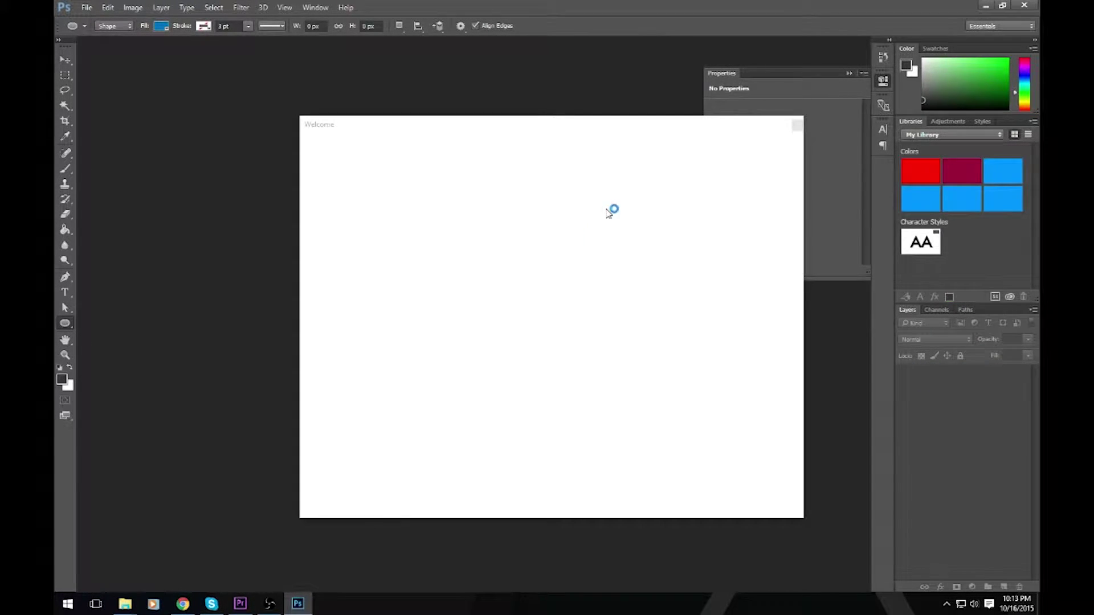
left_click(797, 125)
left_click(1023, 5)
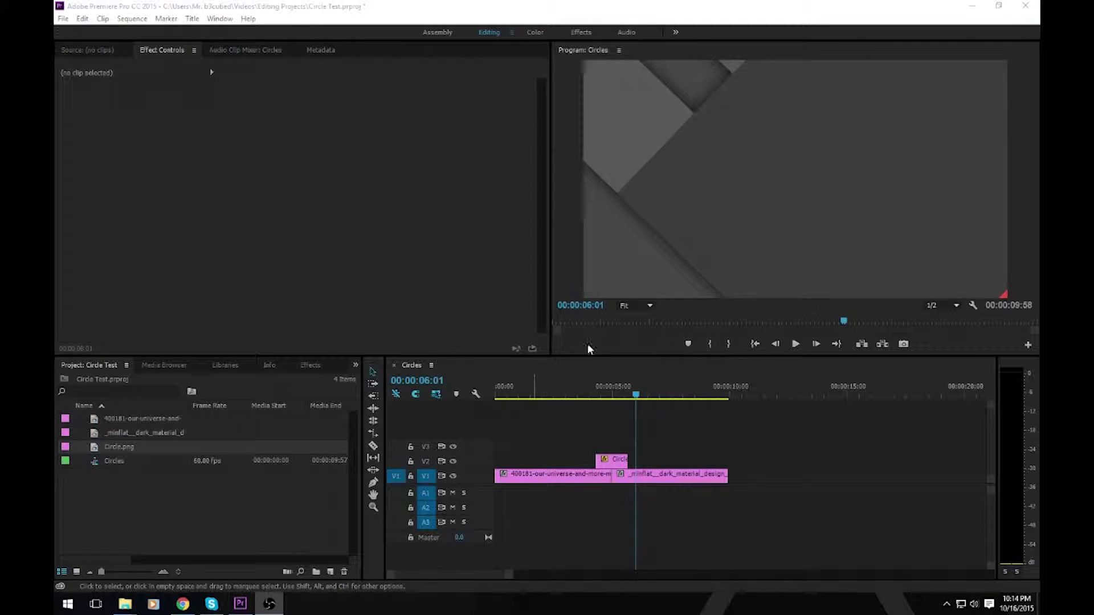
Step: Play the Circles sequence from its start to preview the circle transition between the two images
left_click_drag(592, 397, 491, 397)
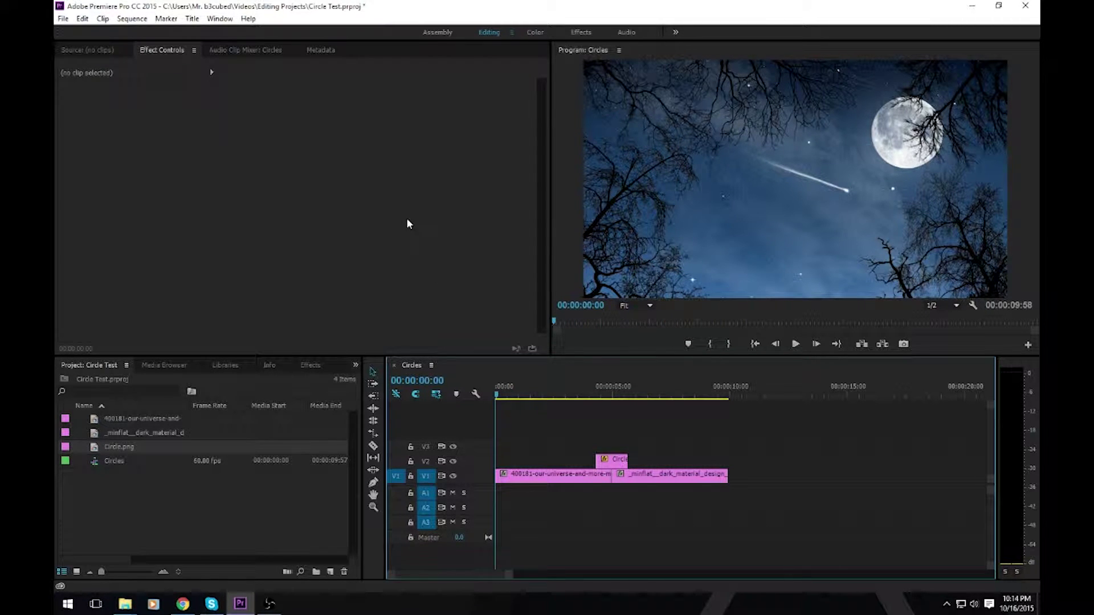
key("space")
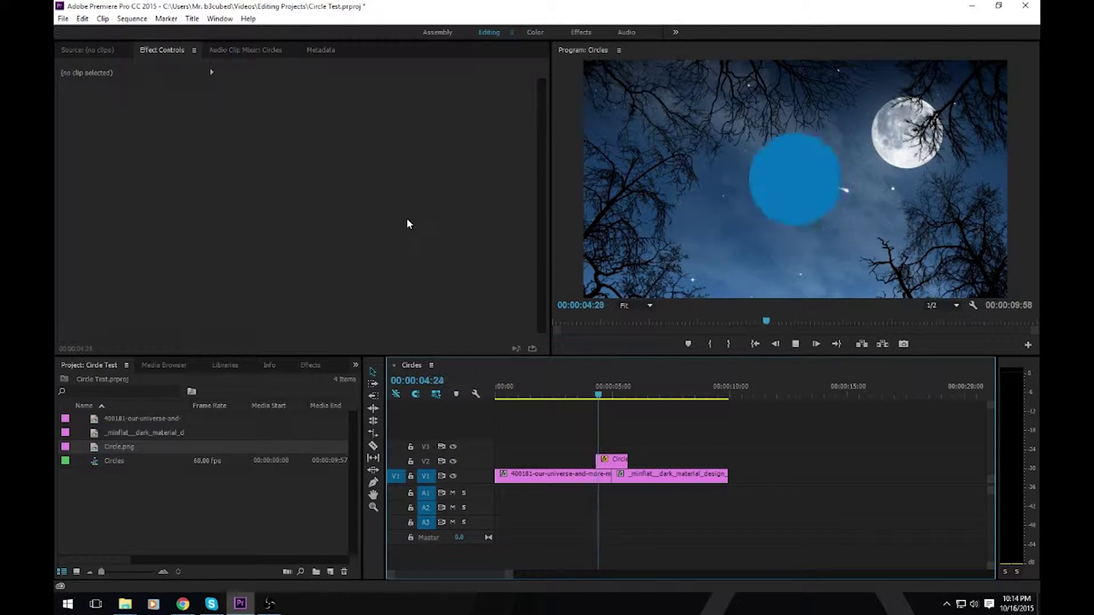
key("space")
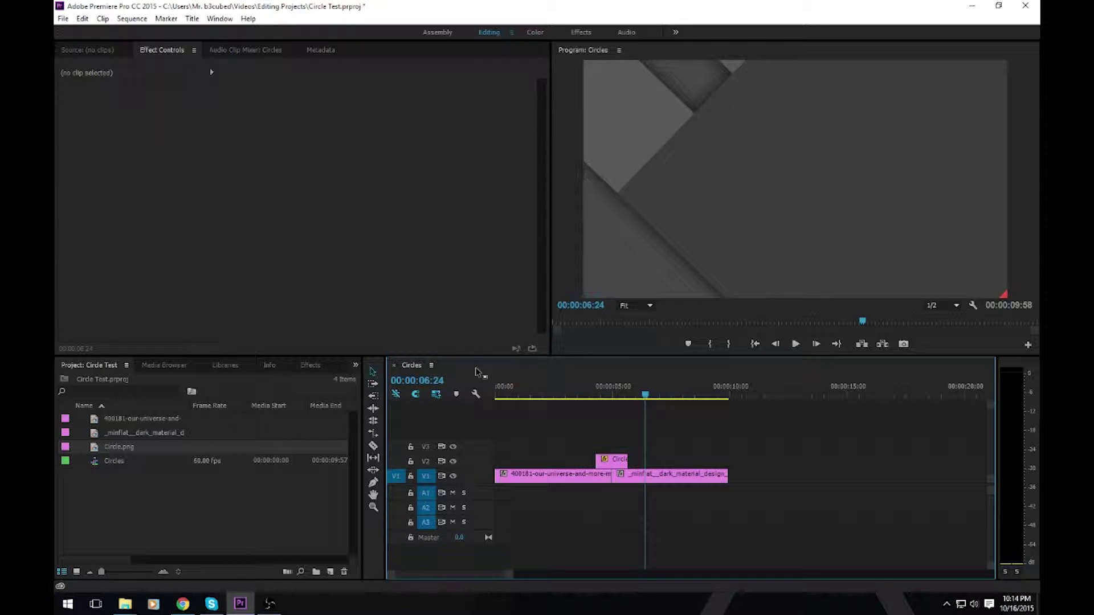
Step: Start a new sequence with the Custom editing mode and a timebase of 60.00 frames/second
key("ctrl+n")
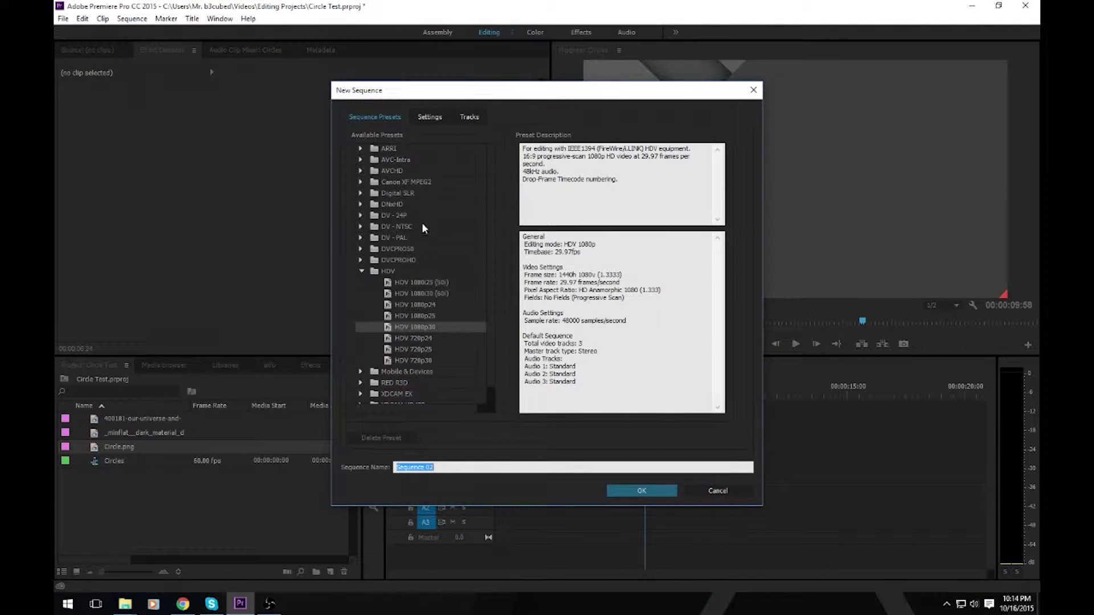
left_click(423, 120)
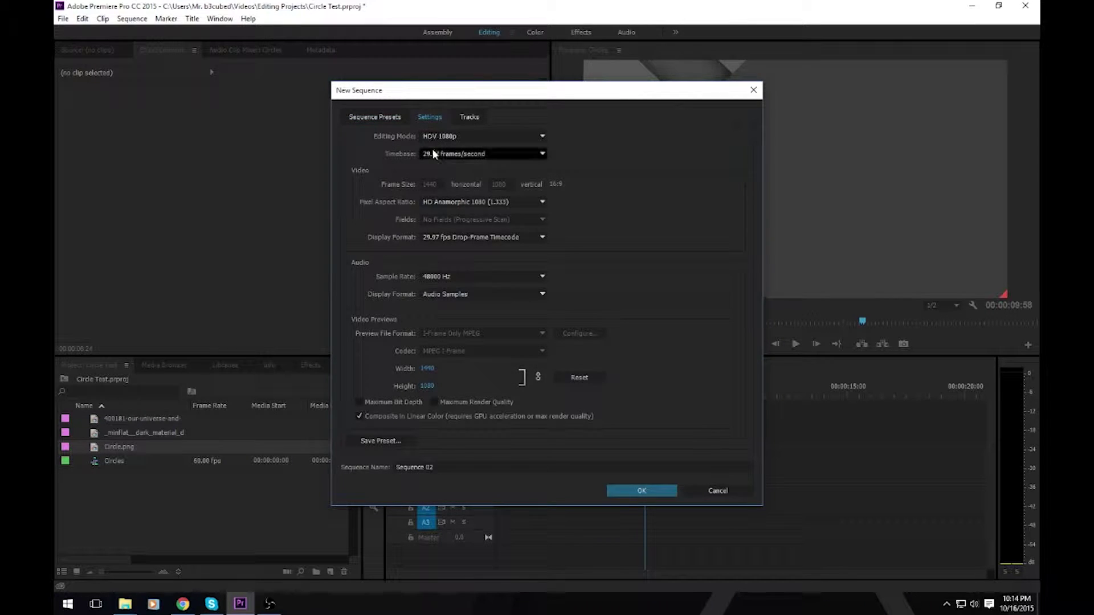
left_click(431, 143)
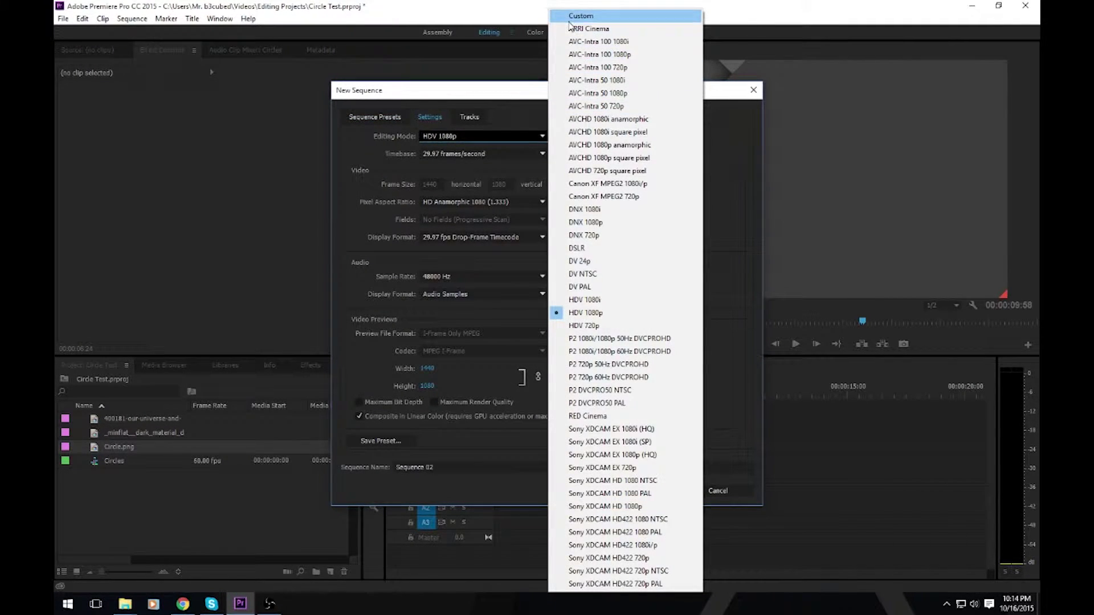
left_click(584, 15)
left_click(461, 153)
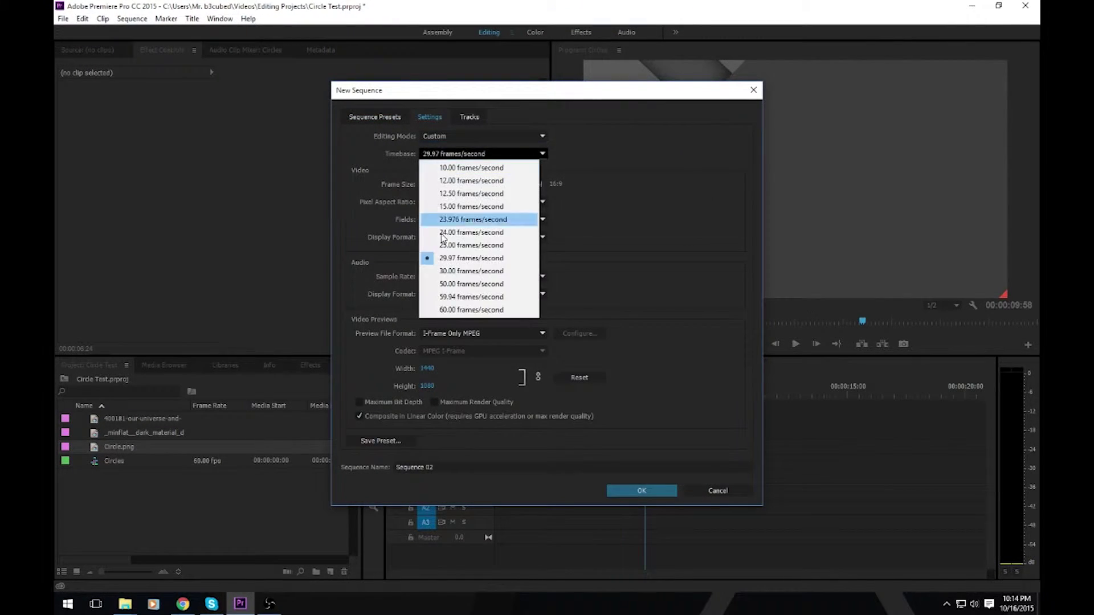
left_click(454, 308)
Step: Set the frame size to 1920 x 1080 with Square Pixels (1.0) and create the sequence
left_click(429, 184)
type("1920")
key("Tab")
type("1080")
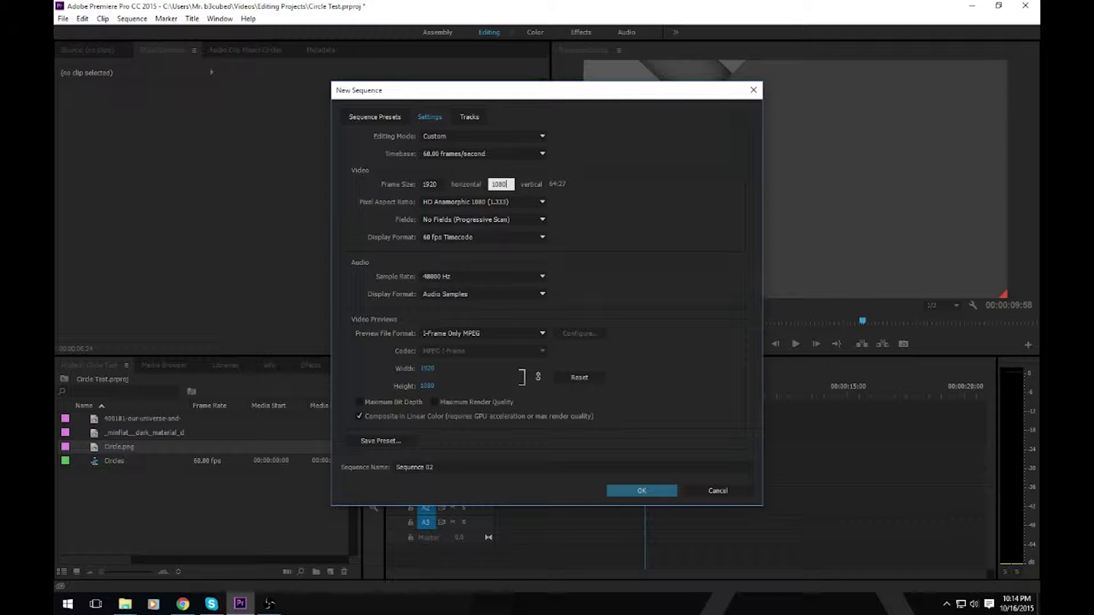
left_click(433, 202)
left_click(441, 215)
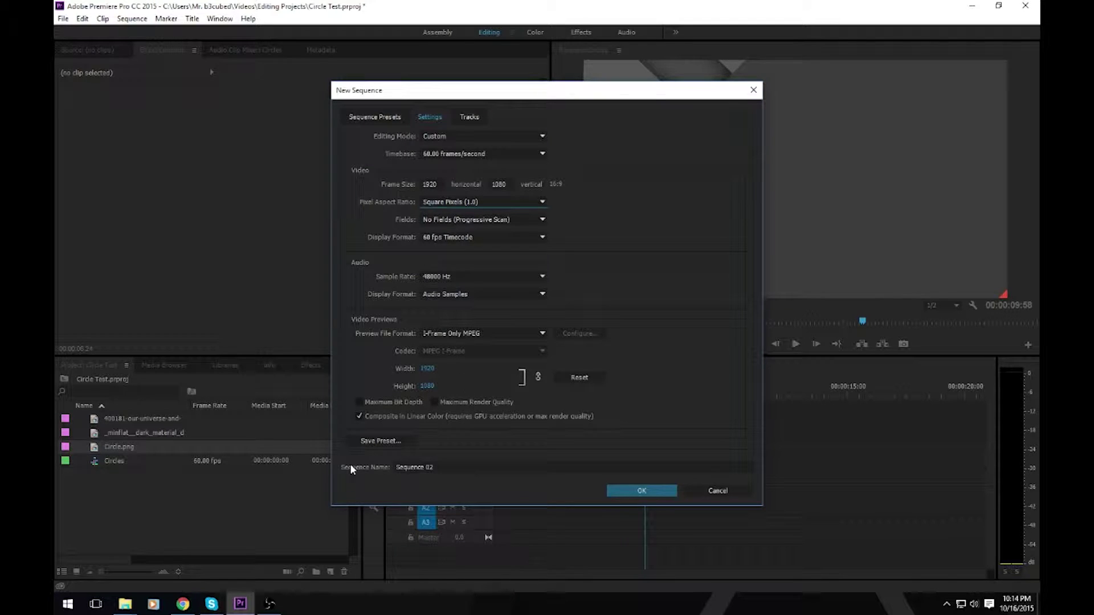
left_click(674, 489)
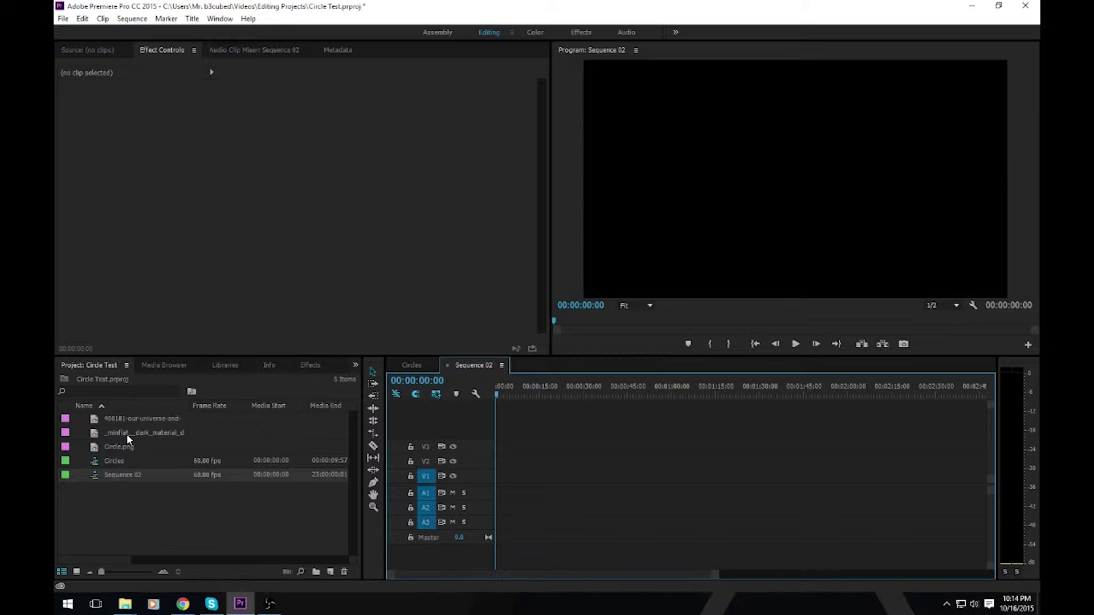
Step: Place the moon-and-stars image and the dark material wallpaper back to back on track V1 from the sequence start
left_click_drag(124, 425, 499, 476)
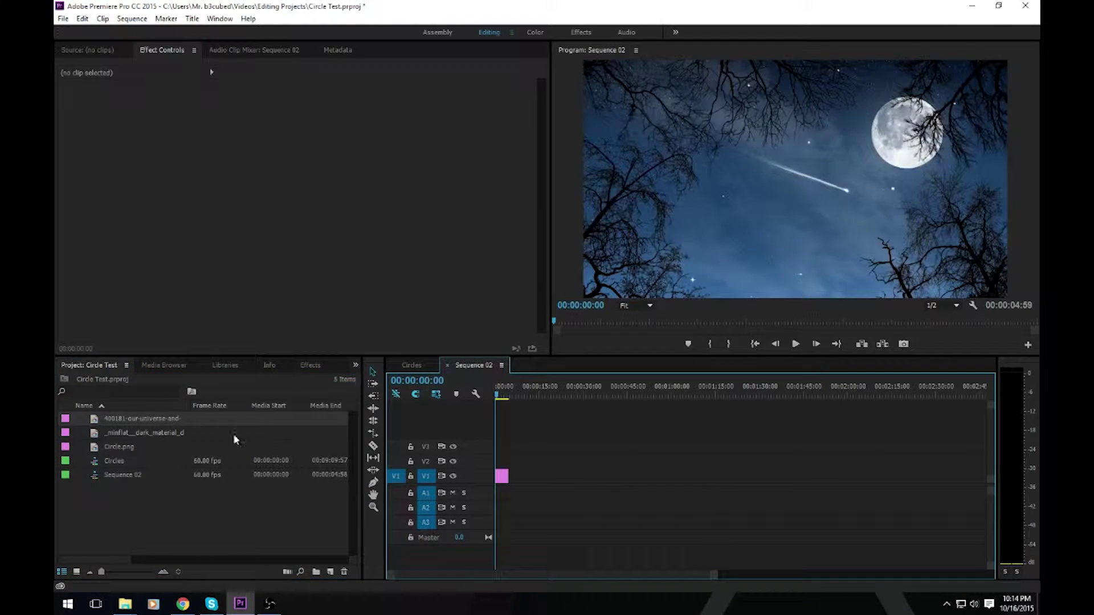
left_click_drag(129, 437, 516, 479)
key("equal")
key("equal")
key("equal")
key("equal")
key("equal")
key("equal")
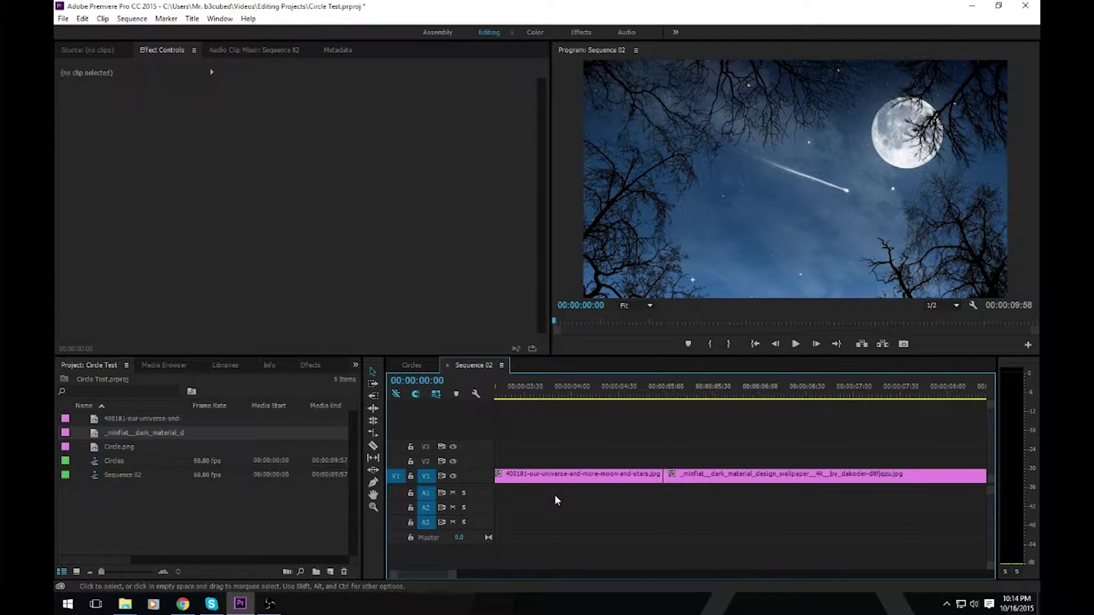
Step: Add Circle.png to track V2 over the cut, shortened and positioned to span about 00:00:04:29 to 00:00:05:34
left_click(122, 449)
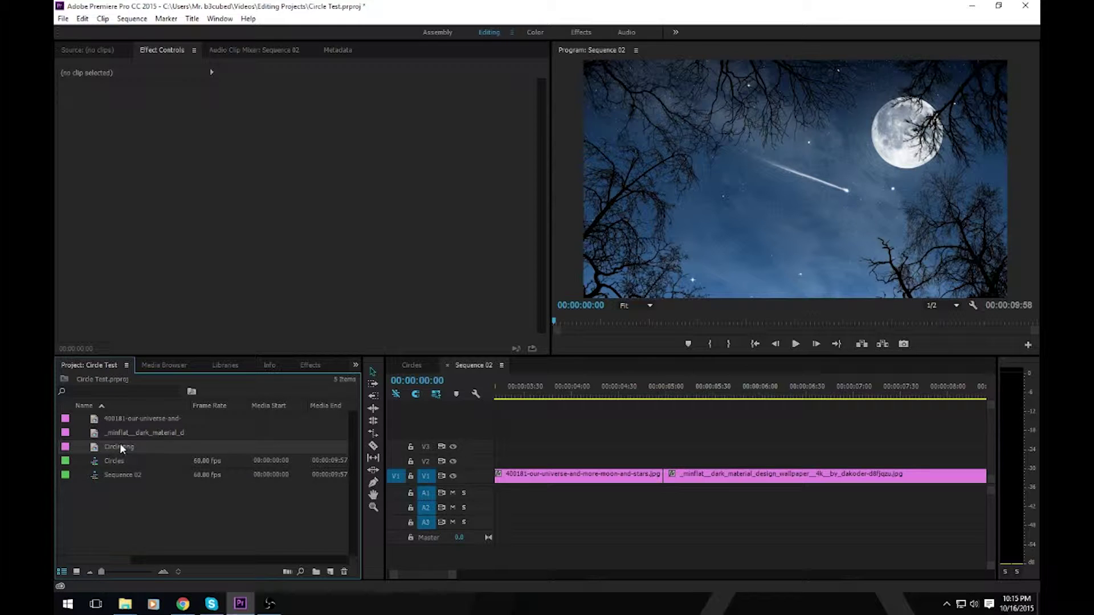
left_click_drag(120, 448, 655, 459)
left_click_drag(726, 460, 683, 462)
mouse_move(688, 464)
left_mouse_down()
mouse_move(697, 465)
mouse_move(671, 468)
left_mouse_up()
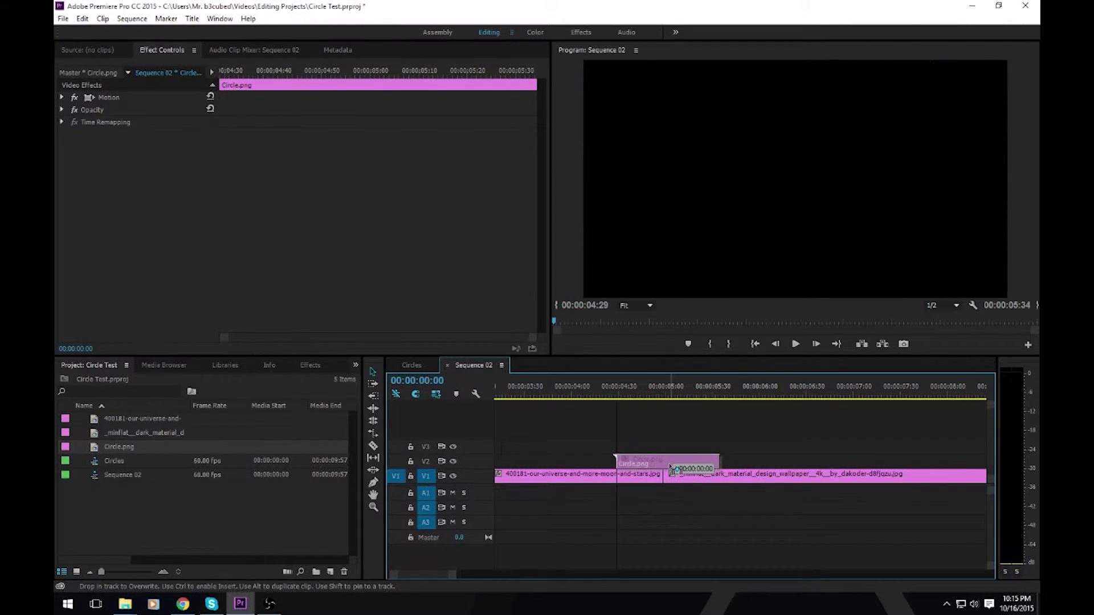
Step: Set the Scale of Circle.png to 0 with the playhead near the clip's start
left_click(619, 392)
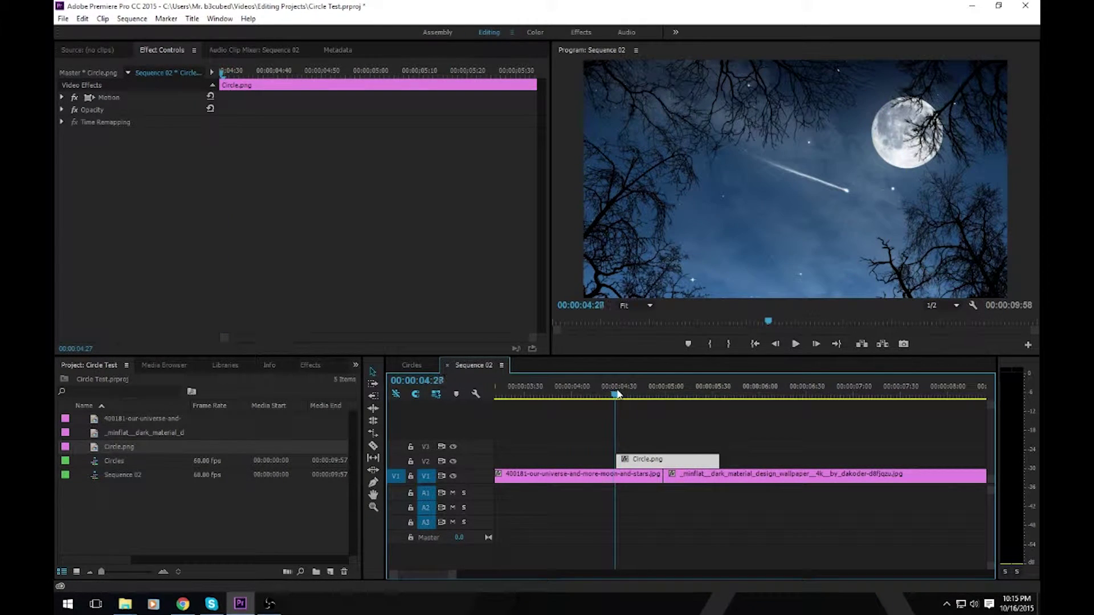
mouse_move(619, 394)
left_mouse_down()
mouse_move(675, 389)
mouse_move(621, 399)
left_mouse_up()
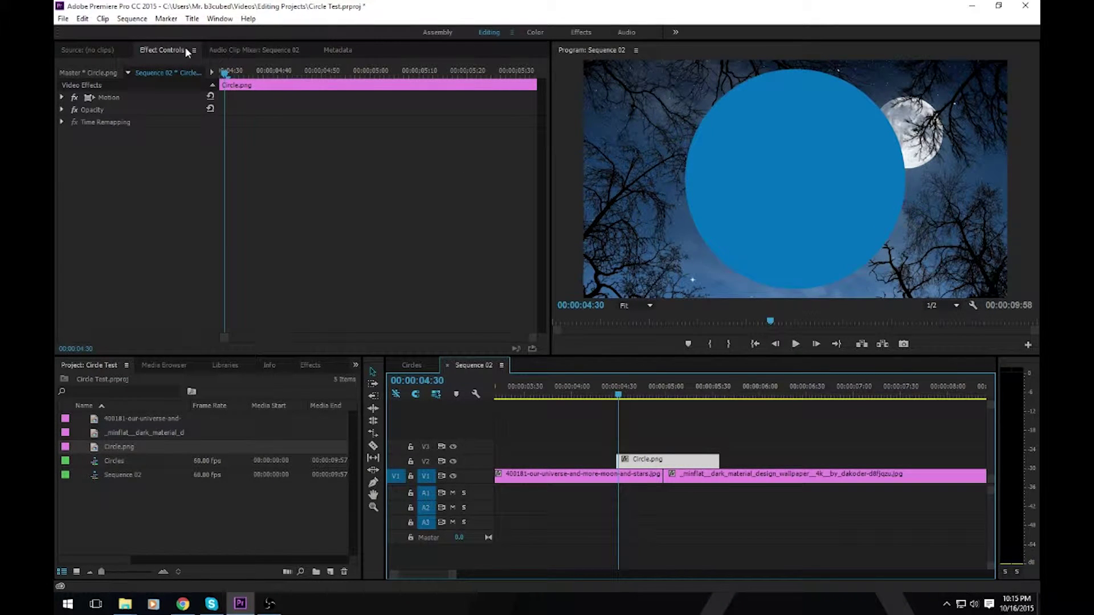
left_click(63, 96)
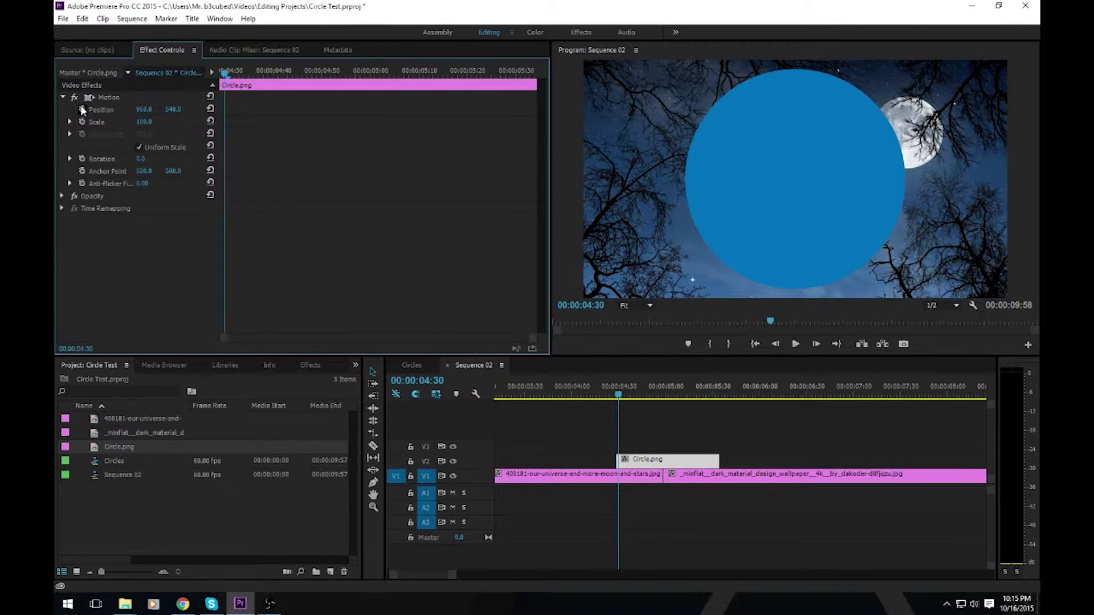
left_click(144, 121)
type("0")
key("Return")
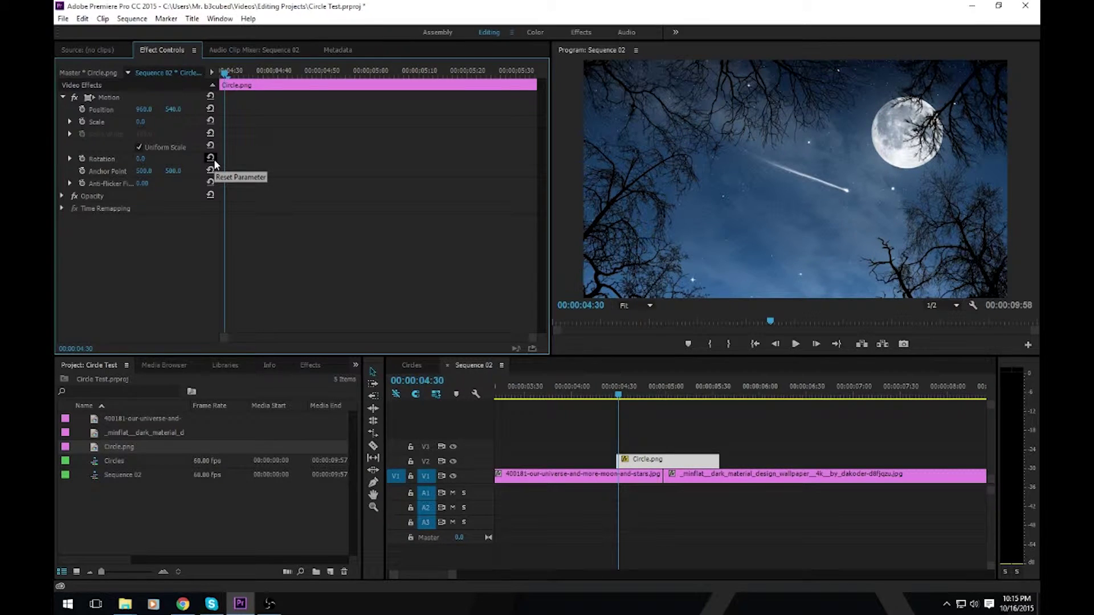
Step: Enable Scale animation at the first frame of Circle.png and add a second Scale keyframe at the clip's end
left_click(618, 396)
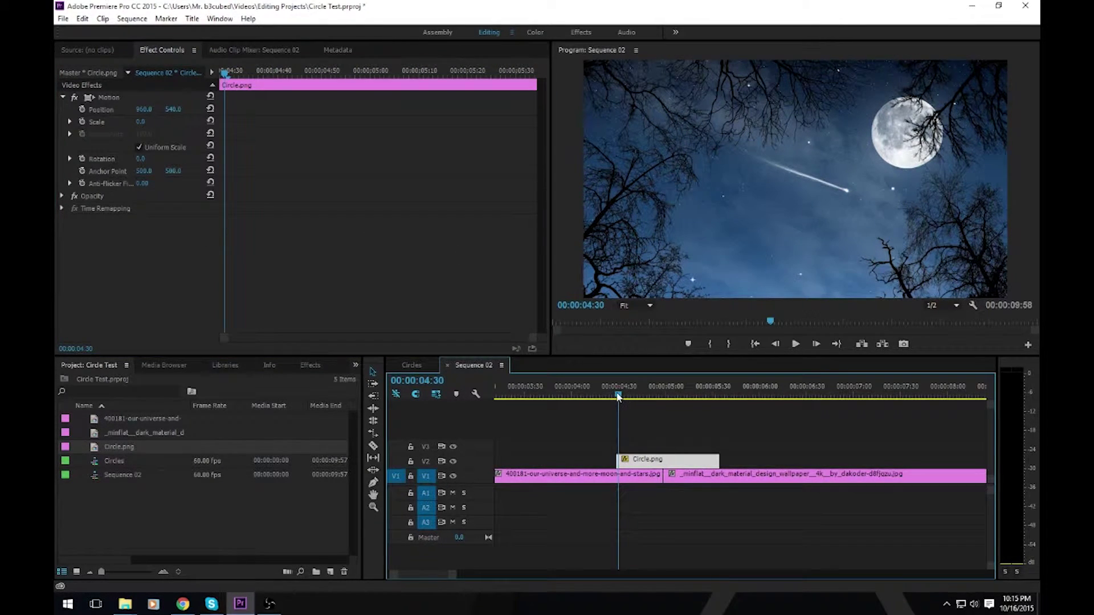
left_click_drag(258, 71, 203, 68)
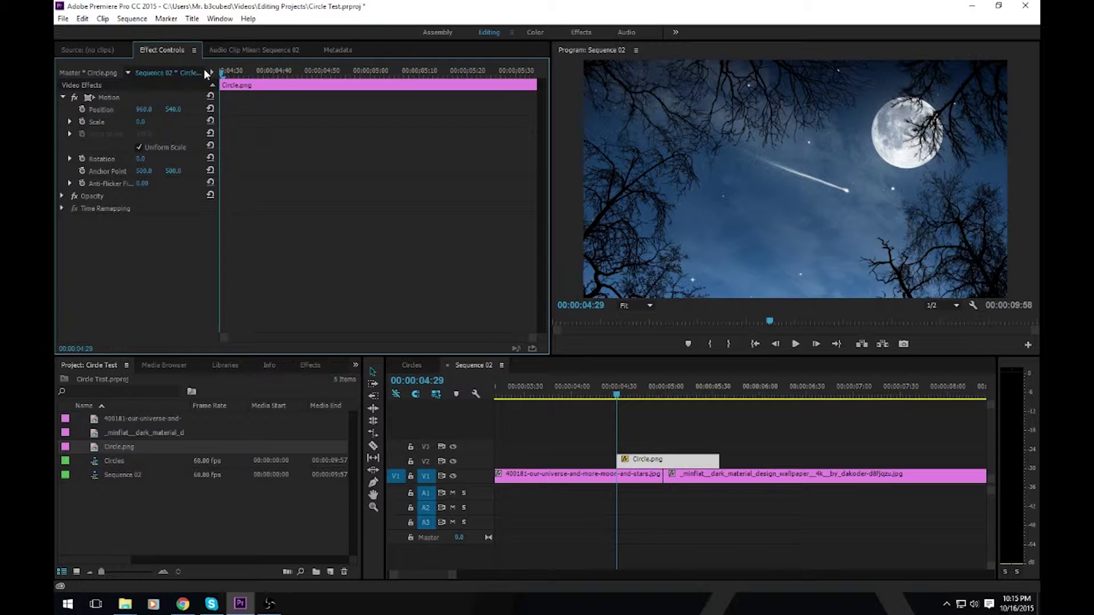
left_click(82, 122)
left_click_drag(388, 68, 542, 70)
left_click(185, 121)
Step: Add a Scale keyframe of 234 to Circle.png at the cut between the two images, at 00:00:04:59
left_click_drag(347, 73, 357, 73)
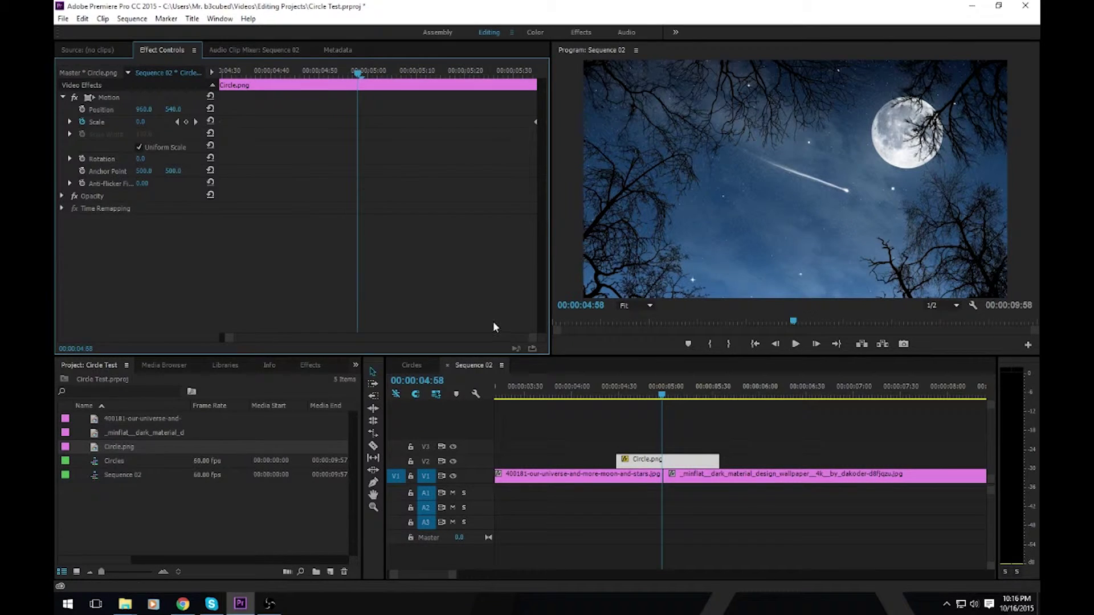
left_click(362, 74)
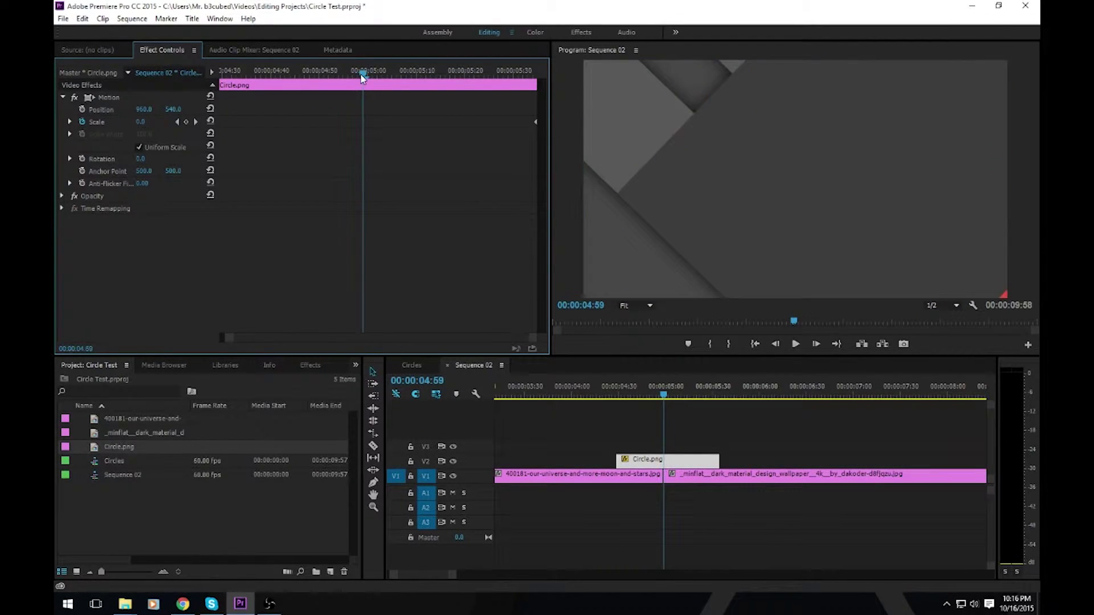
left_click_drag(143, 124, 246, 124)
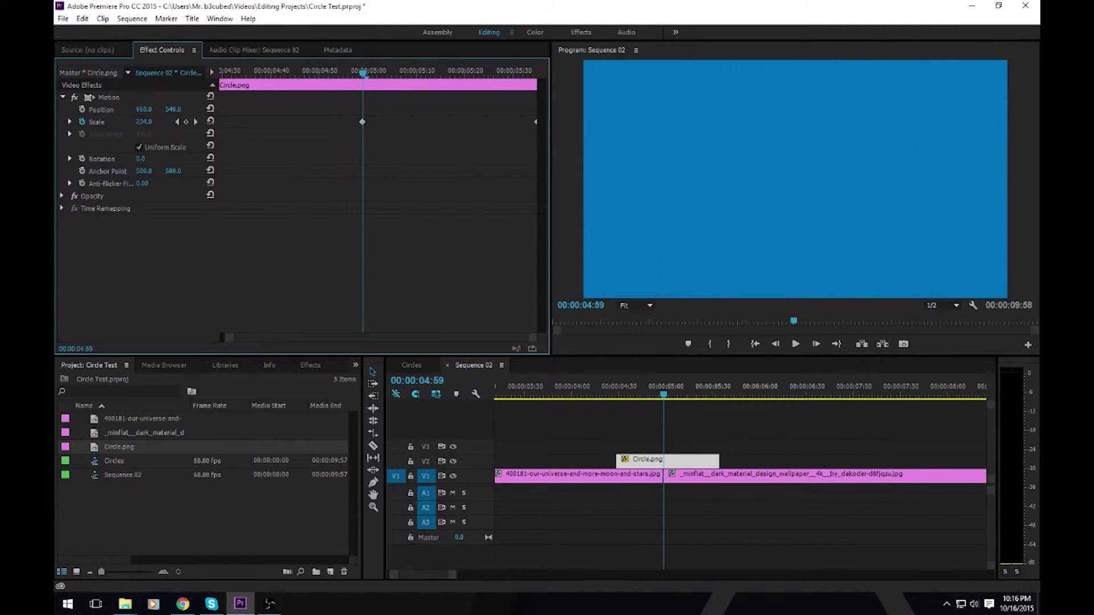
Step: Play the sequence from just before Circle.png to preview the circle growing and shrinking over the cut
left_click(632, 393)
left_click_drag(632, 393, 590, 393)
key("space")
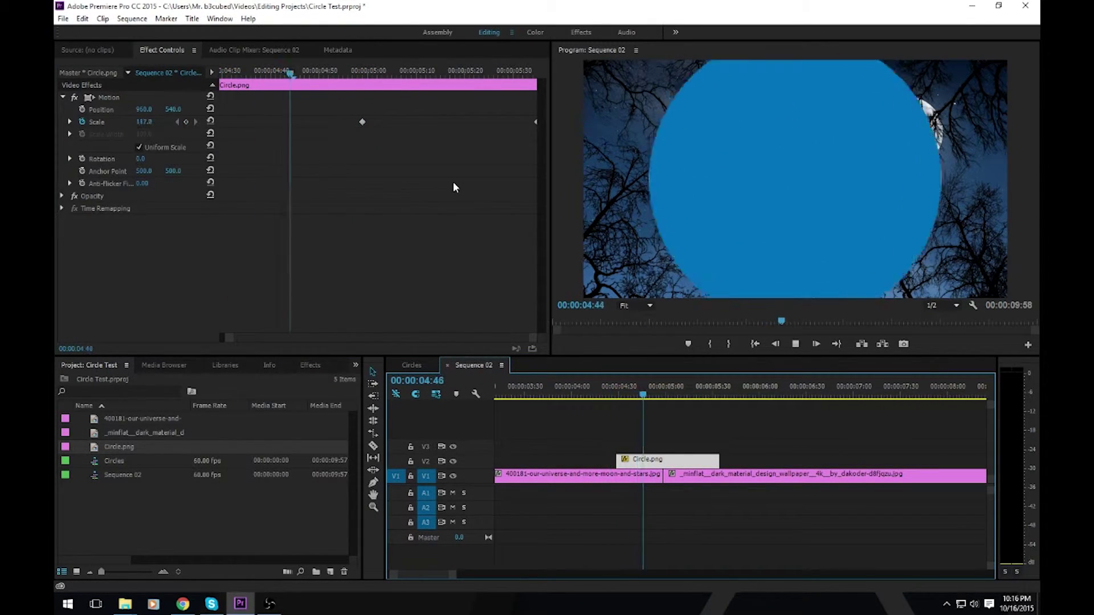
key("space")
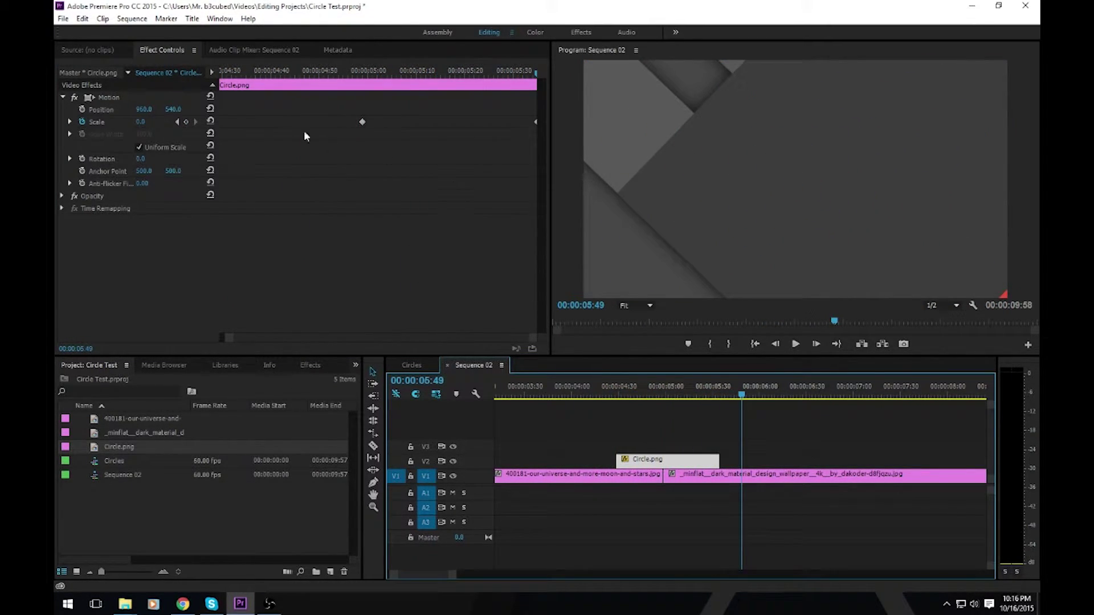
Step: Apply Ease In to the selected Scale keyframes of Circle.png
left_click(362, 122)
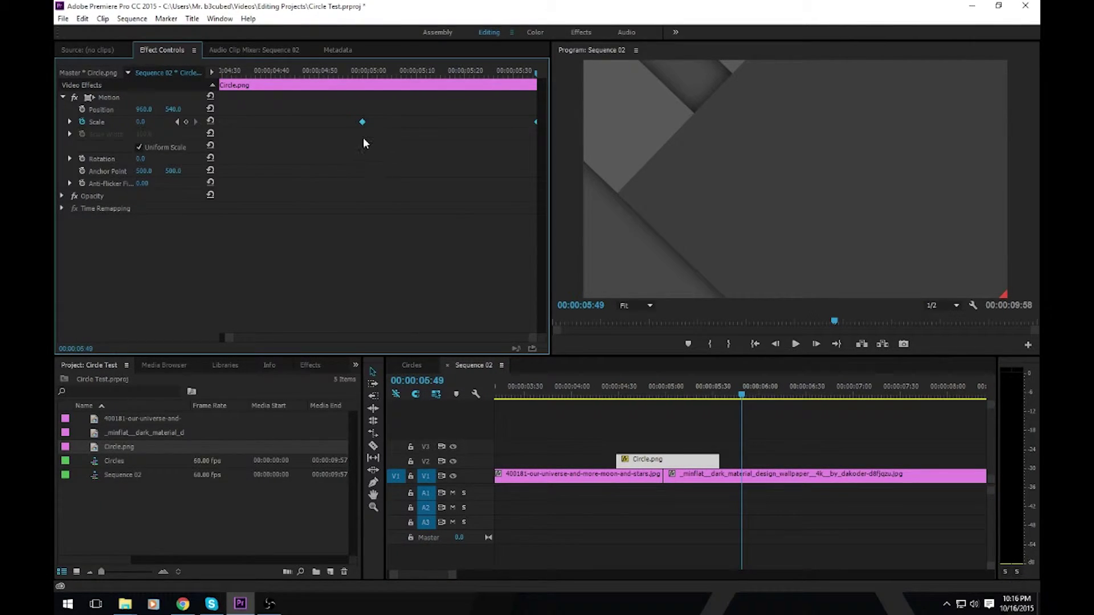
right_click(364, 123)
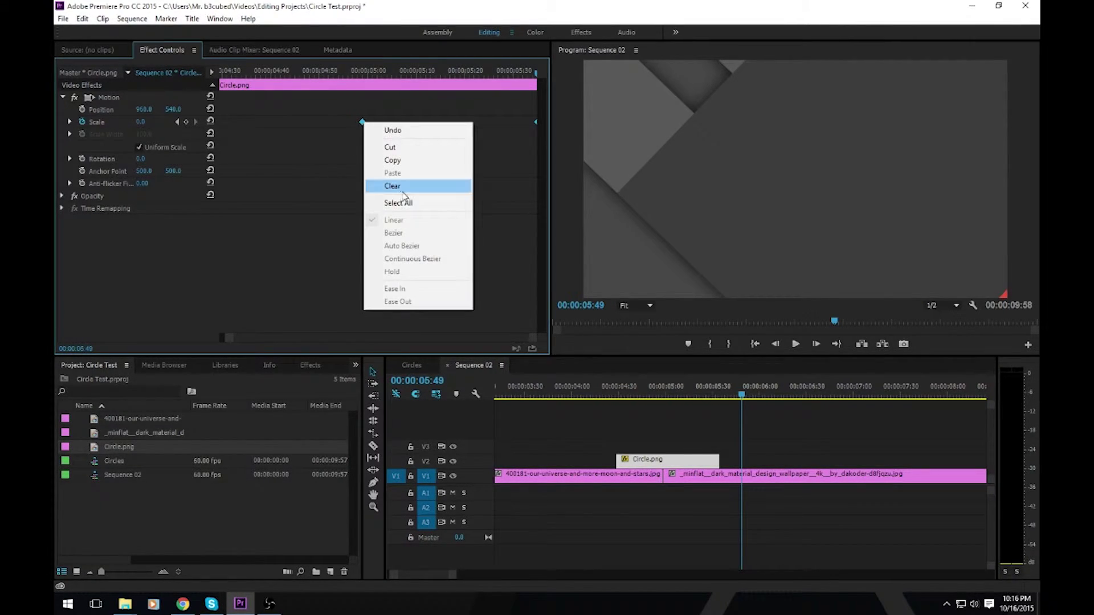
left_click(340, 259)
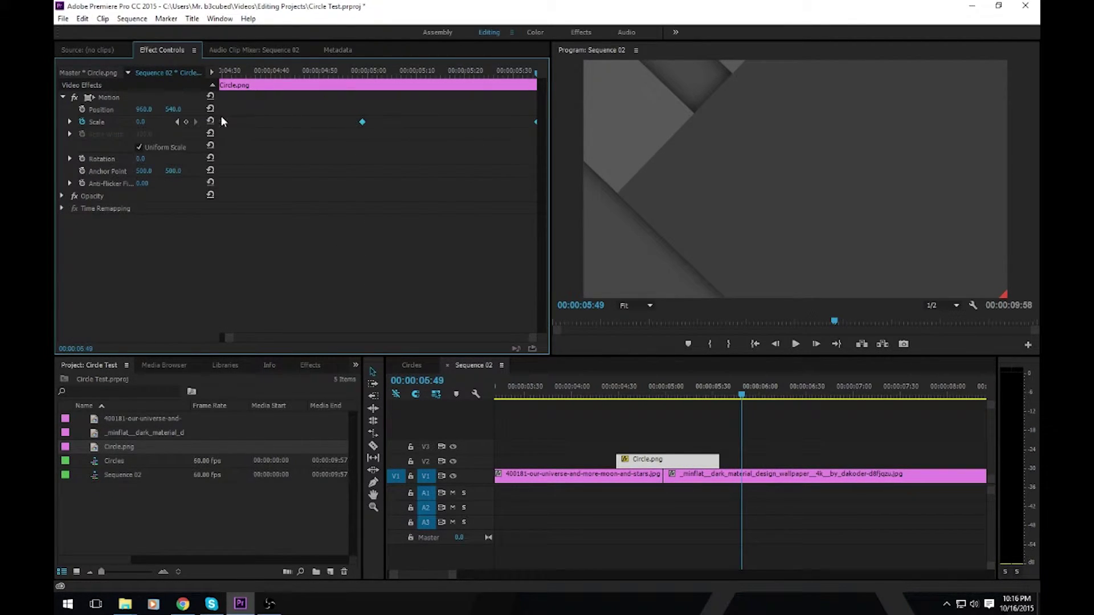
right_click(363, 122)
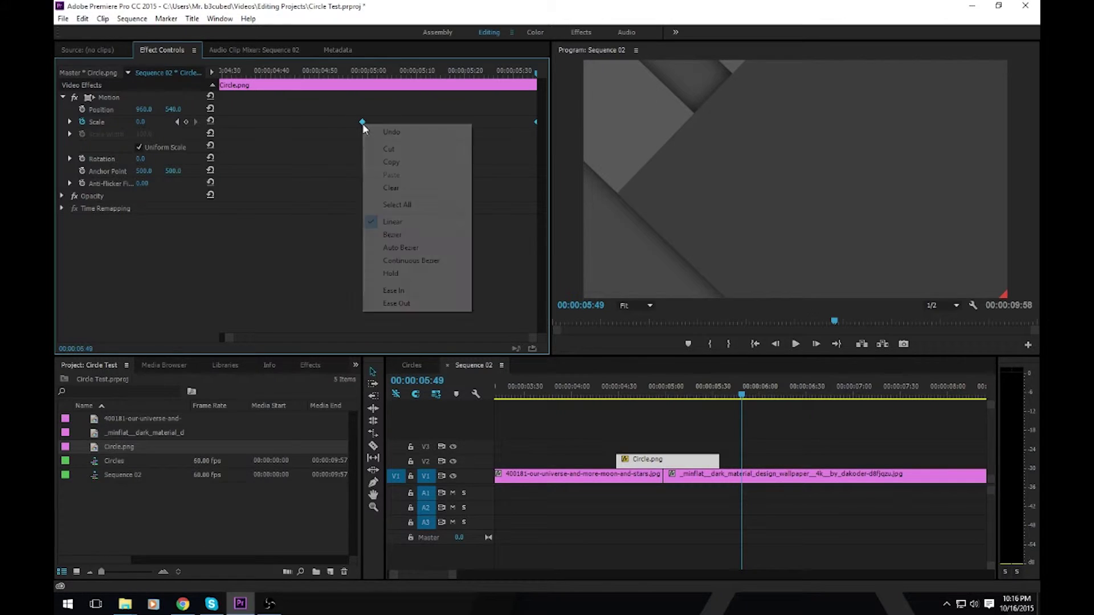
left_click(400, 295)
Step: Play the transition twice from just before the circle clip to check the eased scaling
left_click_drag(693, 394, 602, 389)
key("space")
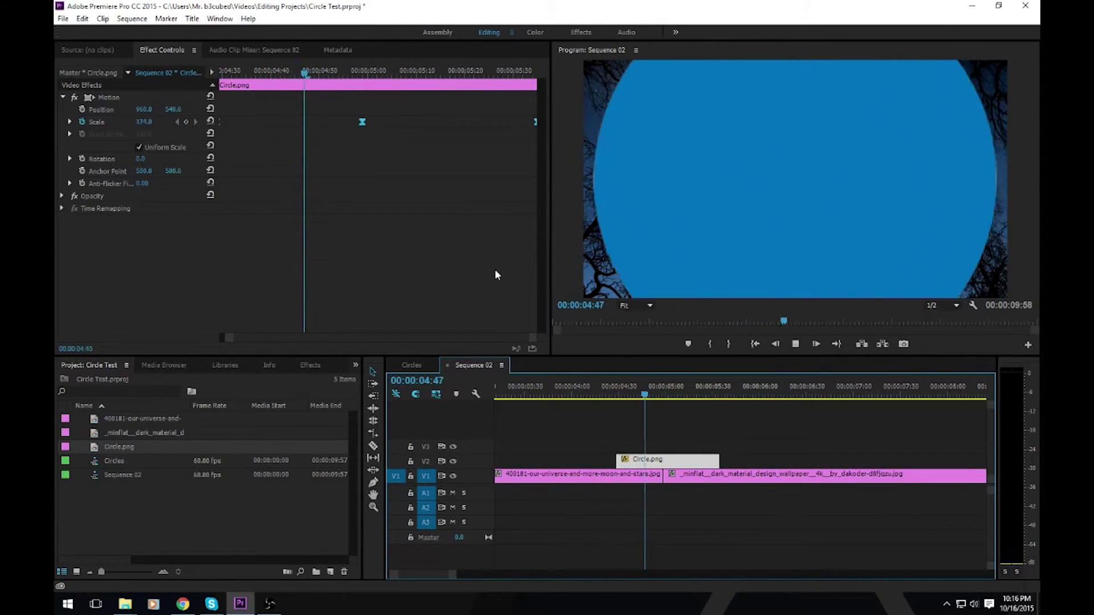
key("space")
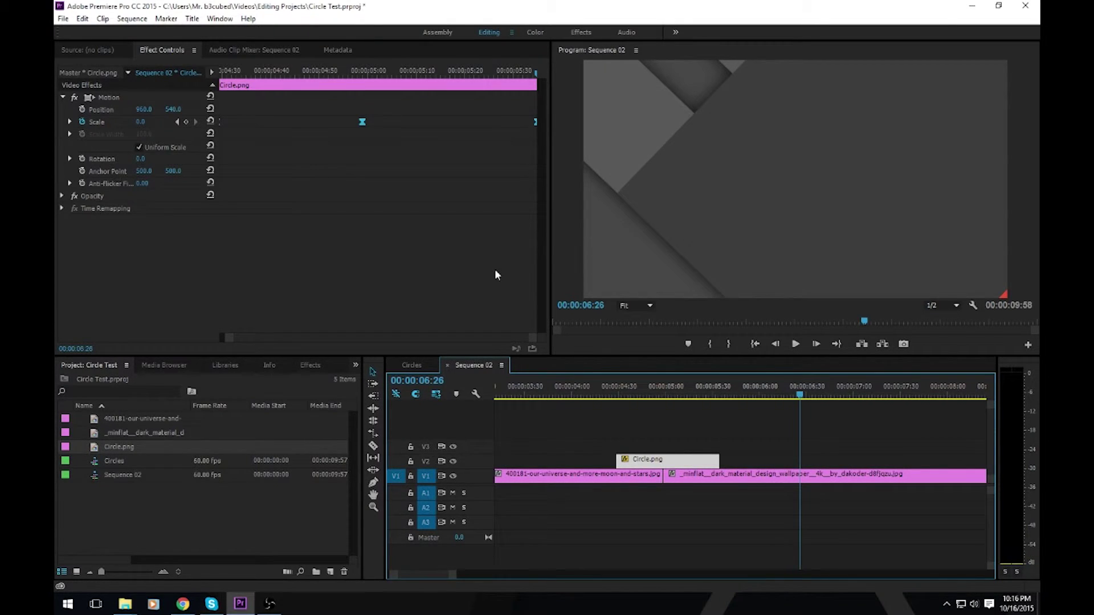
key("shift+k")
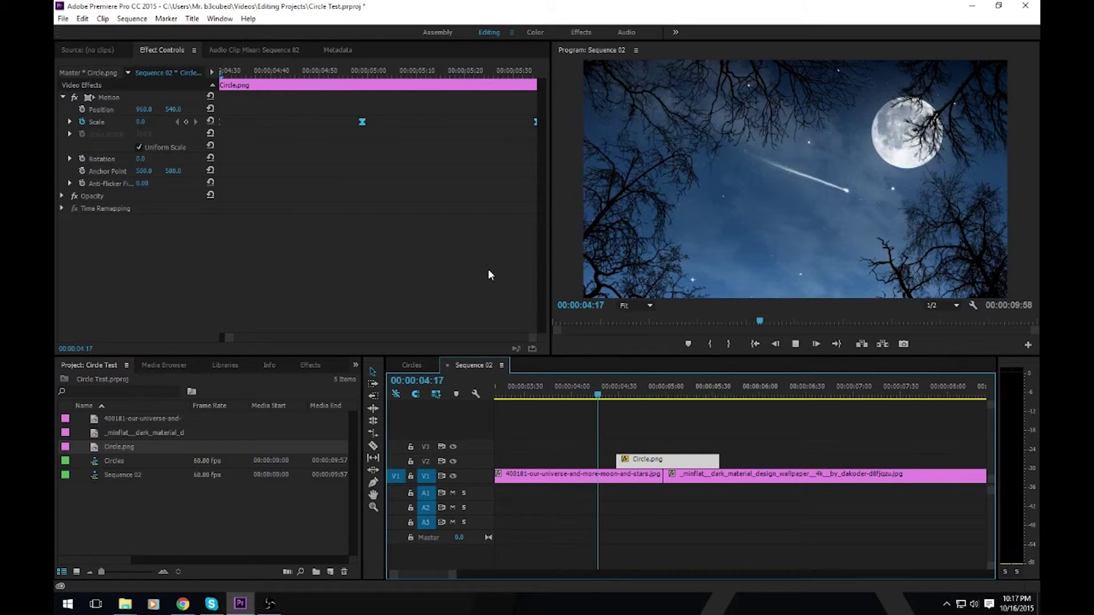
key("space")
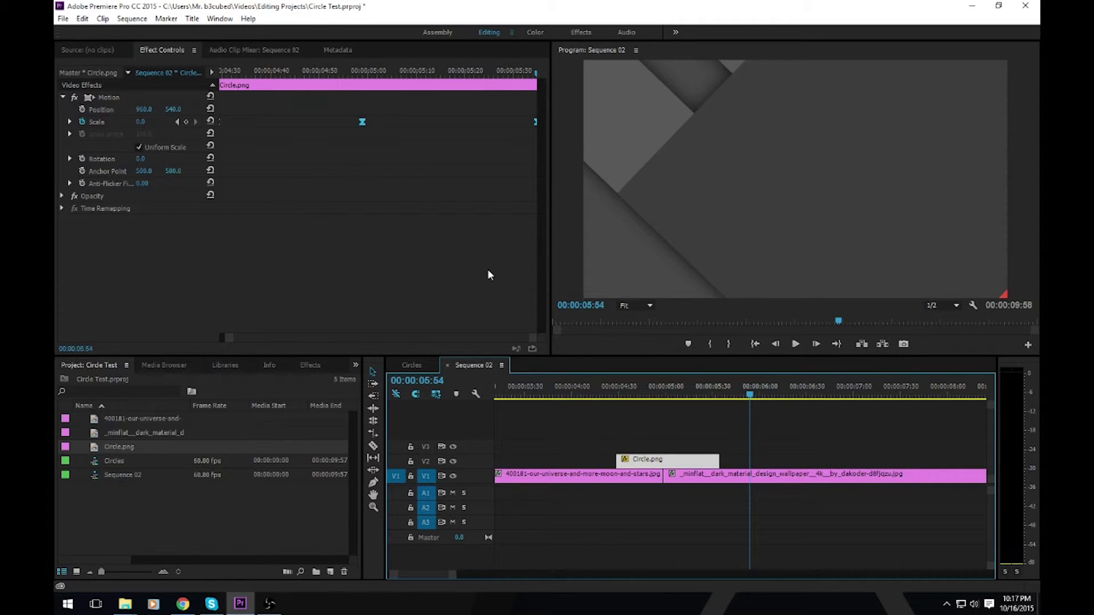
right_click(681, 458)
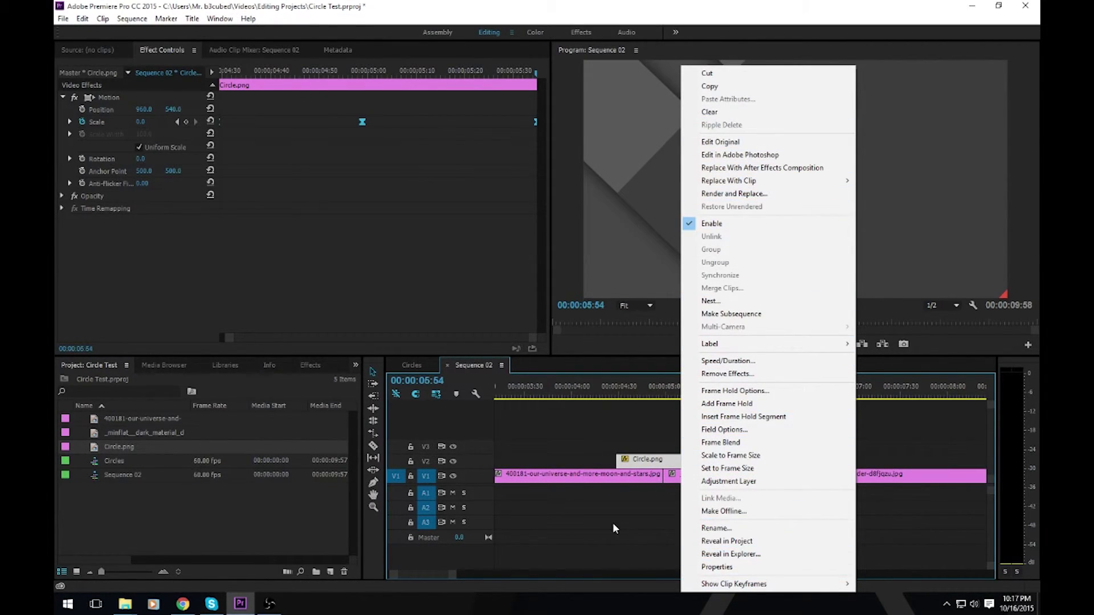
left_click(634, 472)
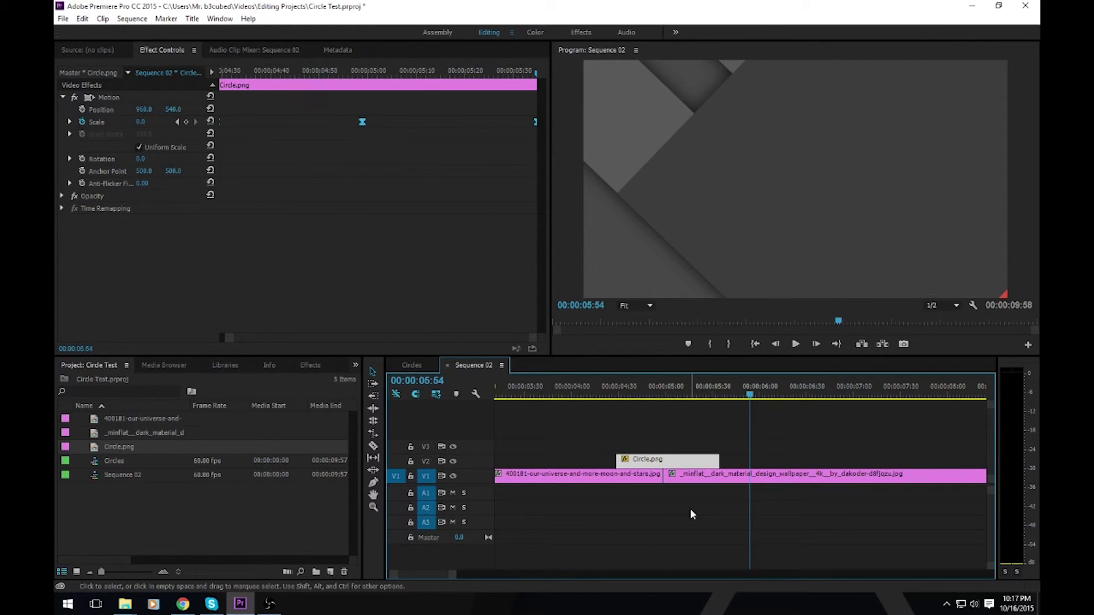
Step: Move the playhead back to about 00:00:02:53, ahead of the circle transition
left_click(614, 393)
left_click_drag(615, 393, 484, 415)
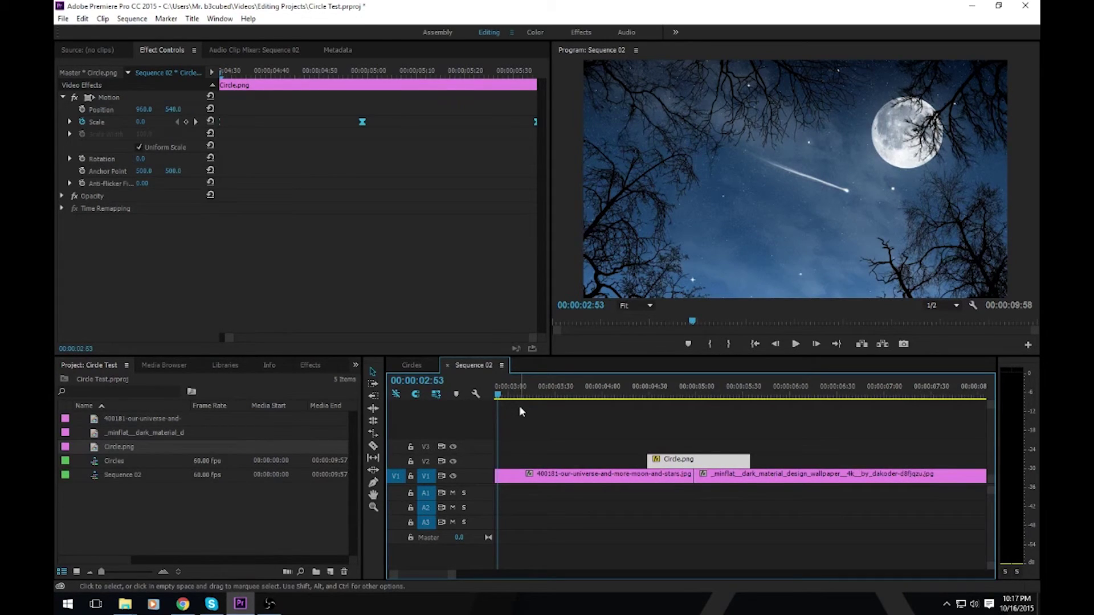